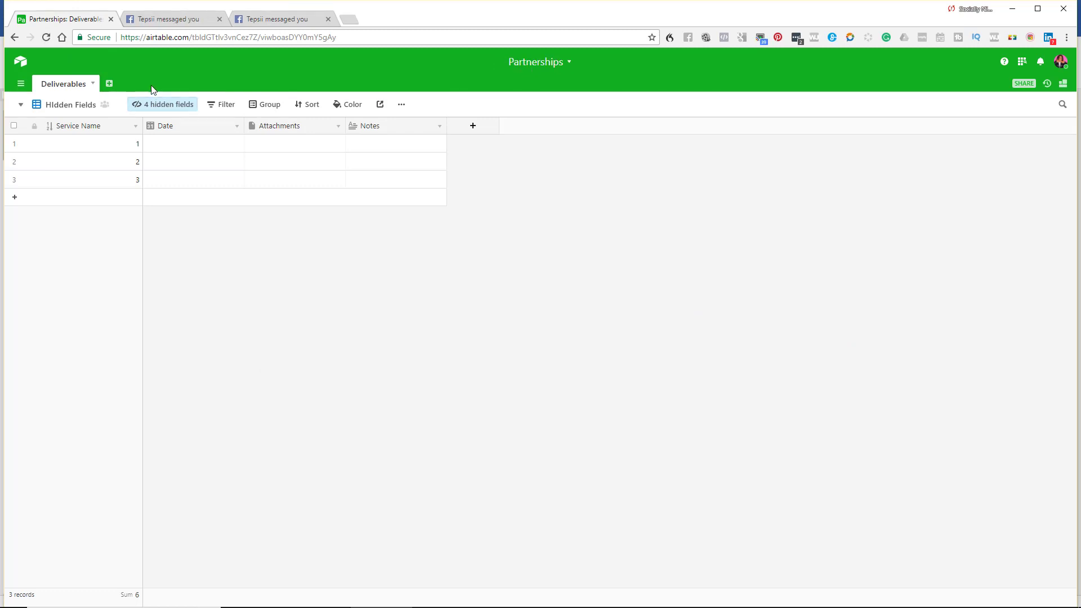
# - Create a new empty table named 'Cash is Content'
pyautogui.click(109, 87)
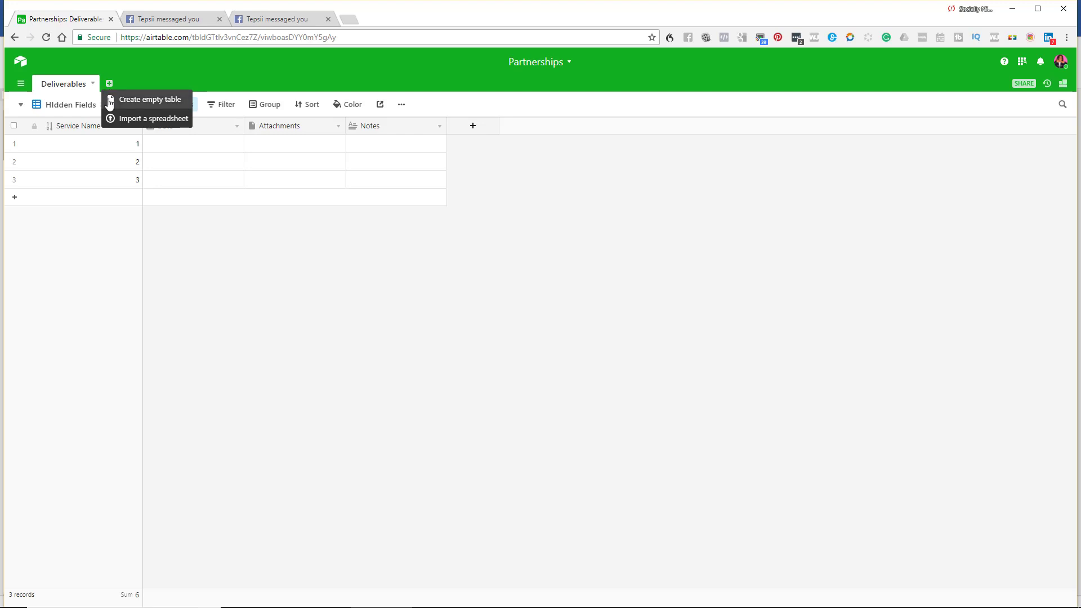
pyautogui.click(126, 103)
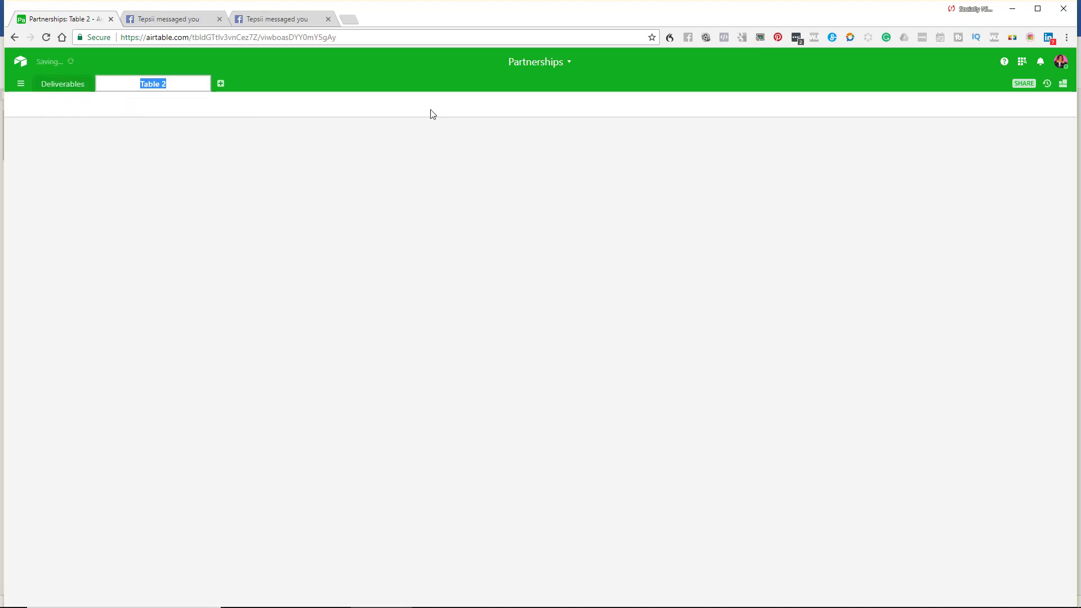
pyautogui.write('Cash')
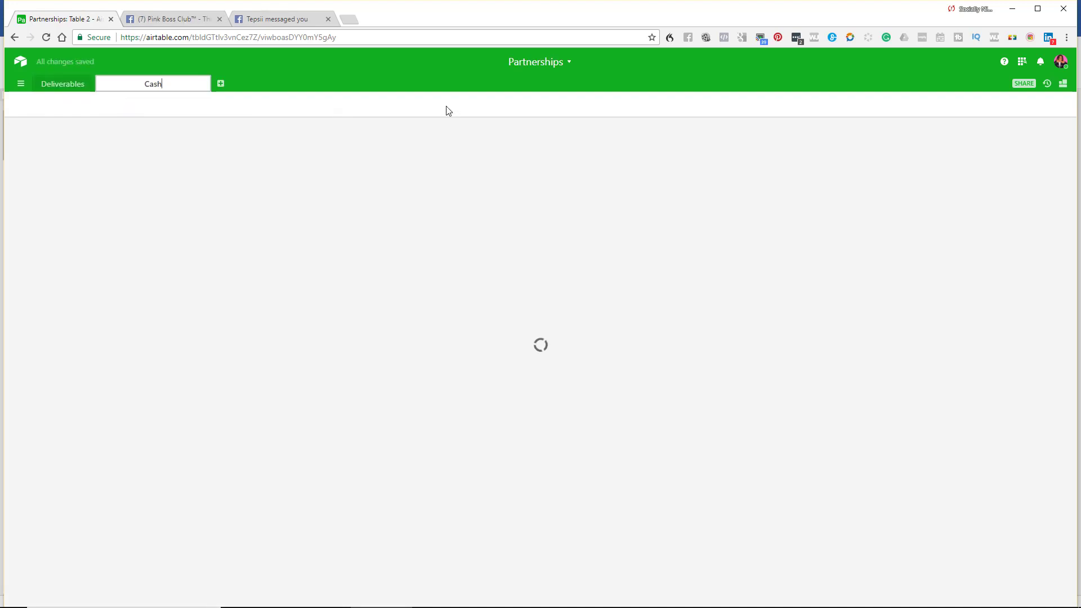
pyautogui.write(' is Content')
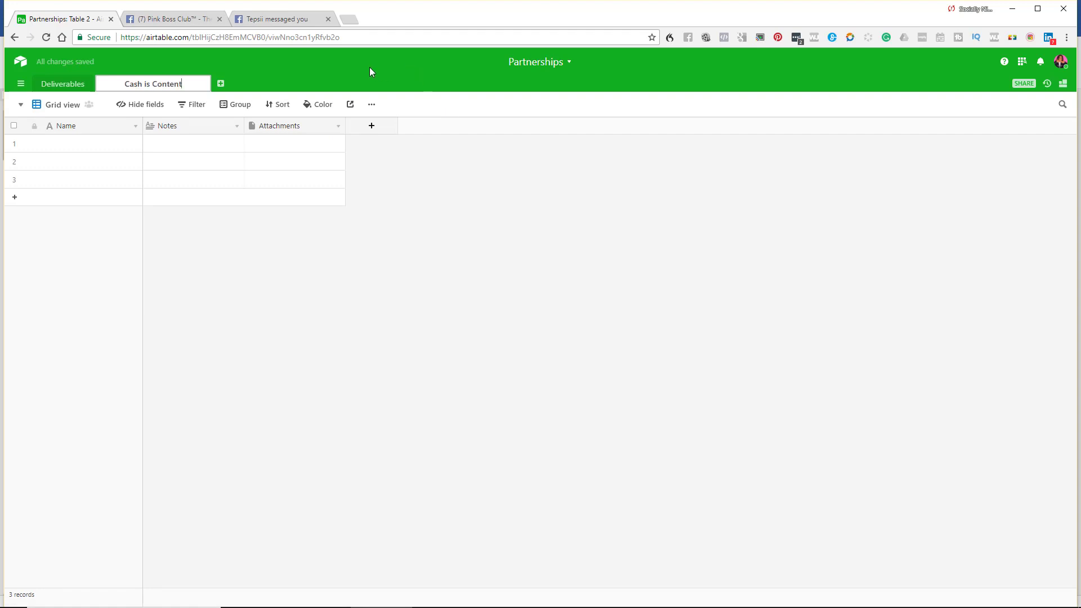
pyautogui.press('Return')
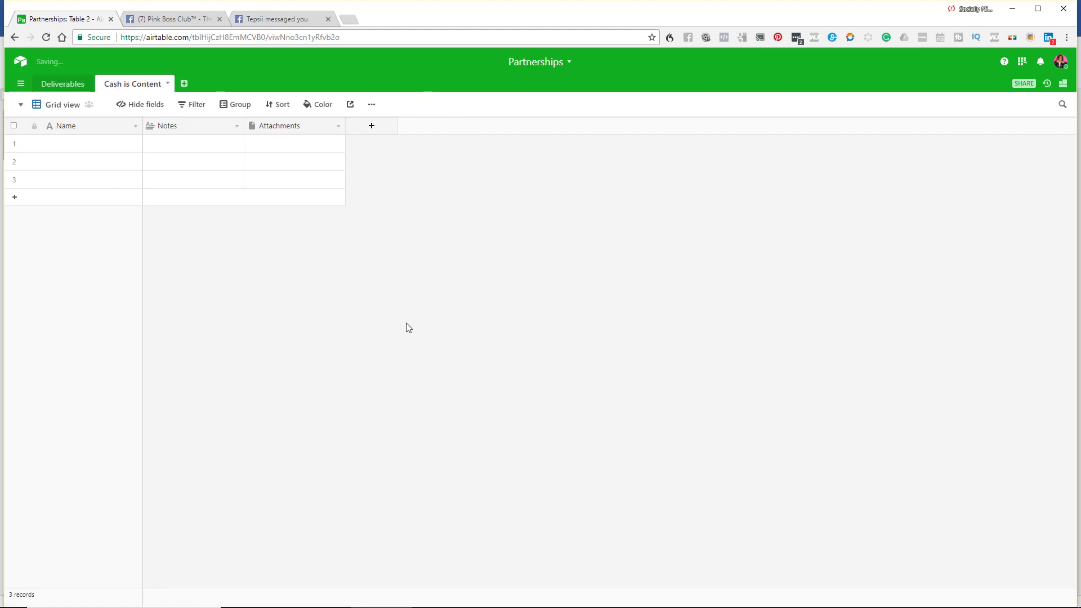
# - Rename the new table to 'Blog - Cash is Content'
pyautogui.click(165, 87)
pyautogui.click(161, 103)
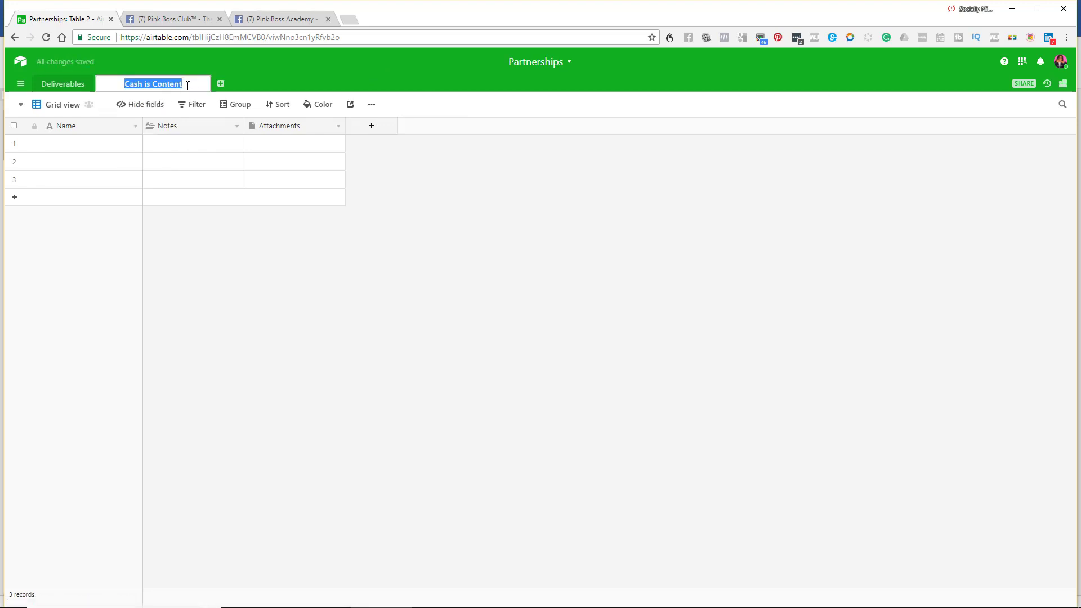
pyautogui.click(186, 86)
pyautogui.write('Blog')
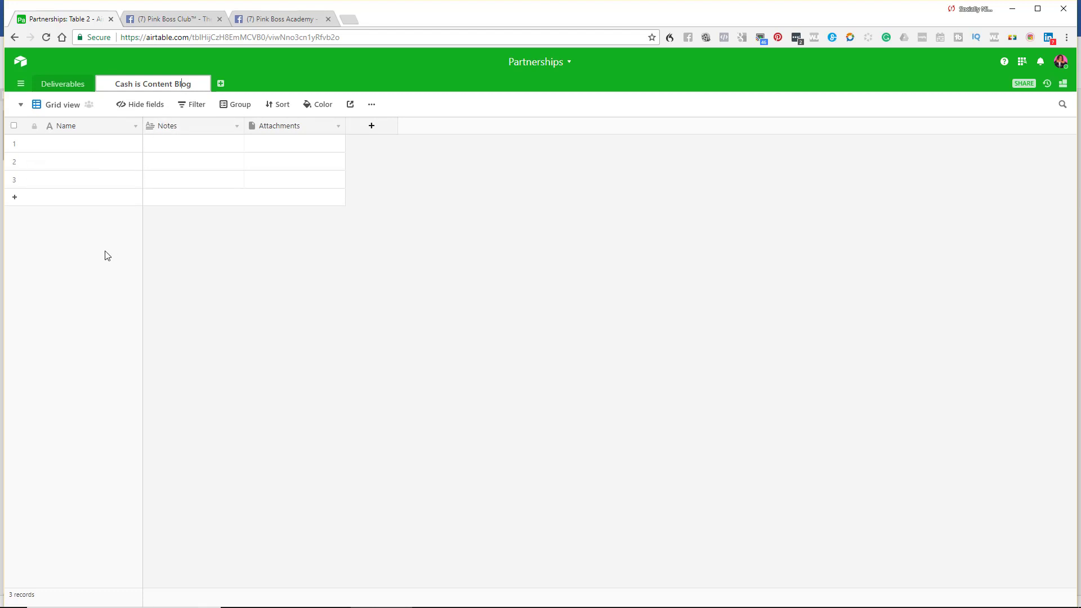
pyautogui.doubleClick(178, 84)
pyautogui.press('BackSpace')
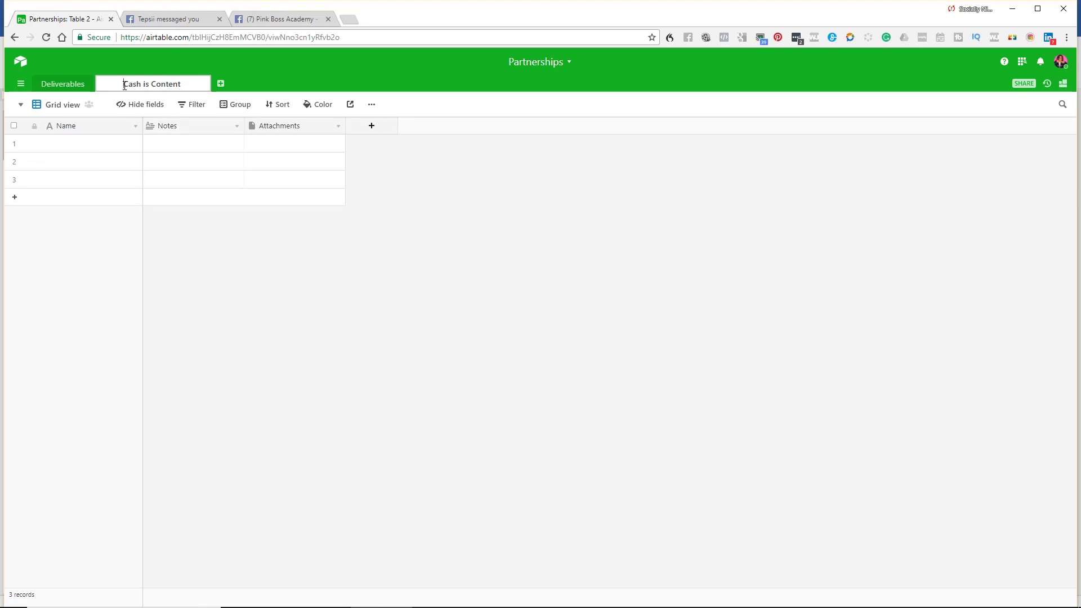
pyautogui.write('Blog ')
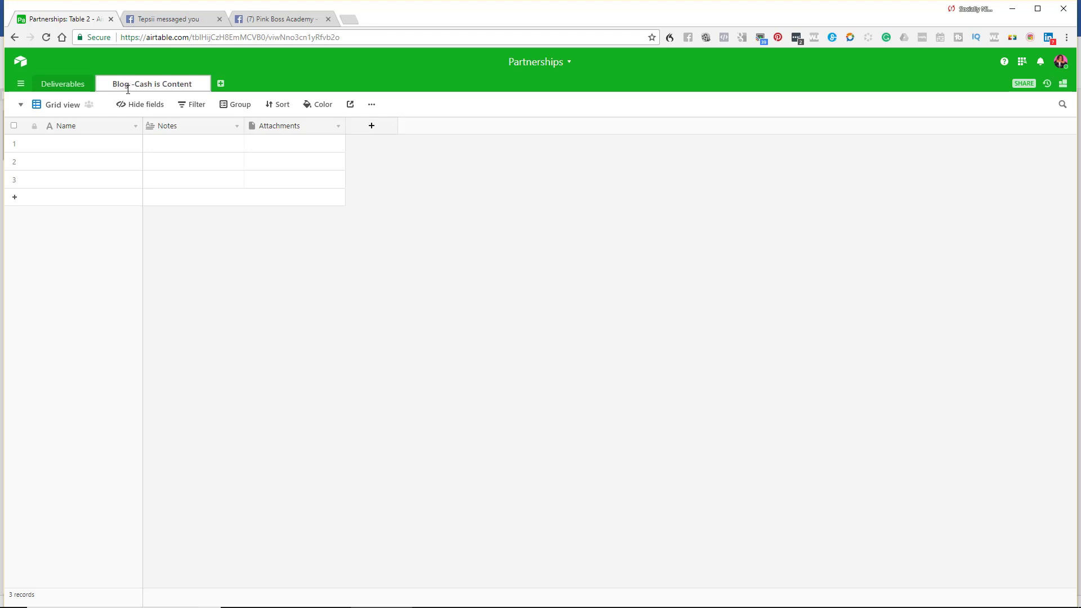
pyautogui.write('-')
pyautogui.click(195, 84)
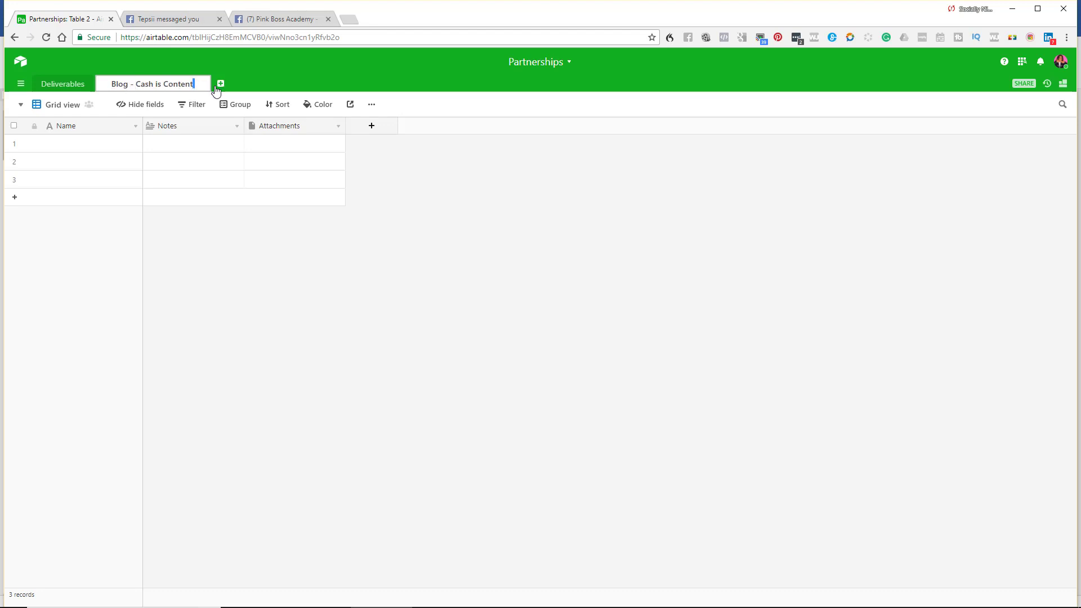
pyautogui.press('Return')
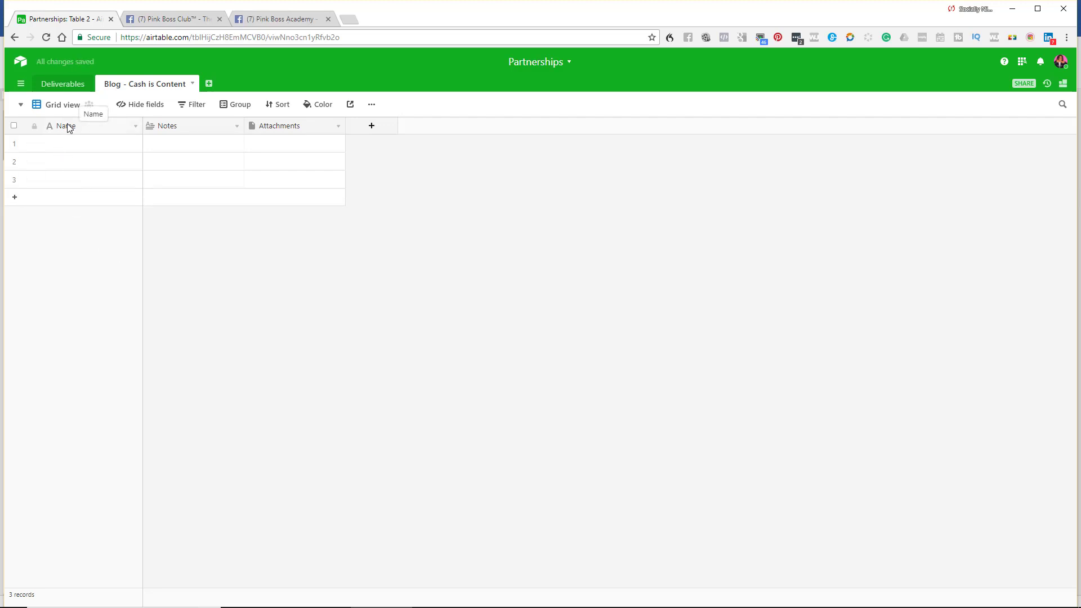
# - Insert a Single line text field named 'Title' to the left of the Notes field
pyautogui.click(71, 143)
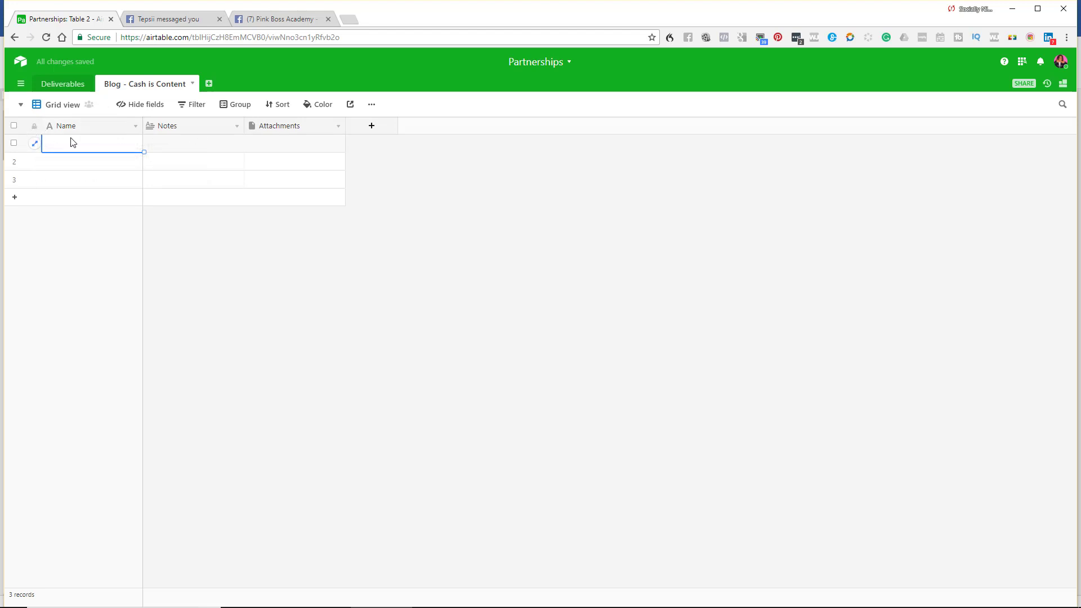
pyautogui.moveTo(35, 127)
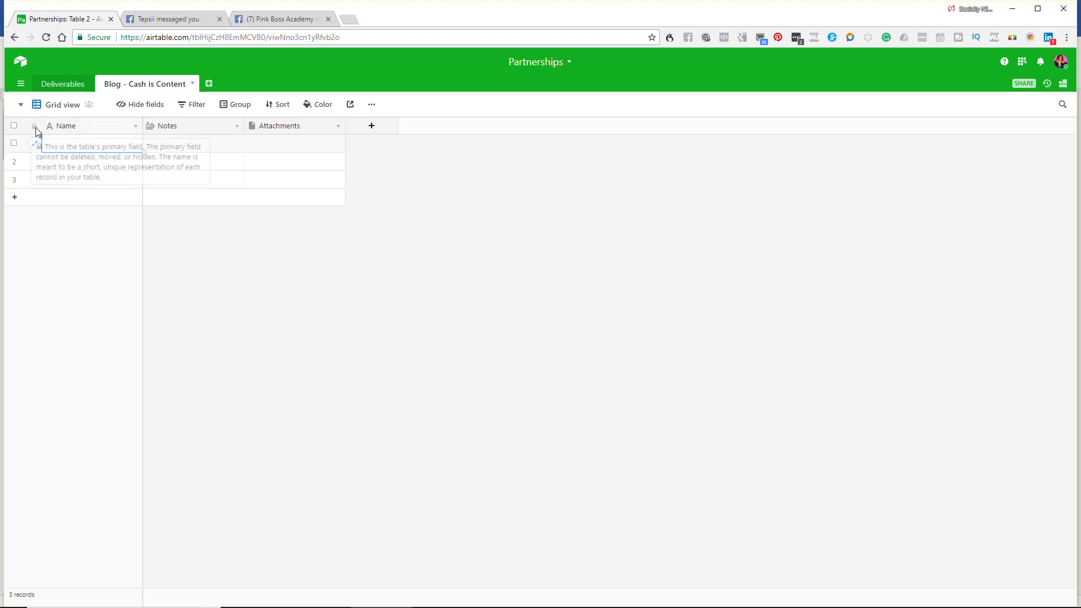
pyautogui.rightClick(172, 131)
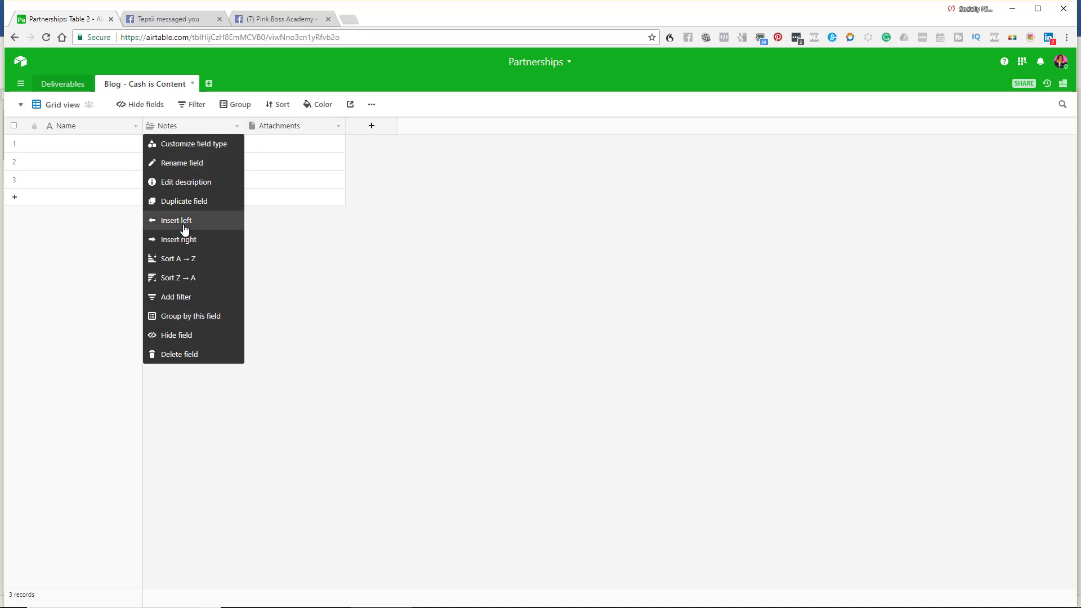
pyautogui.click(73, 223)
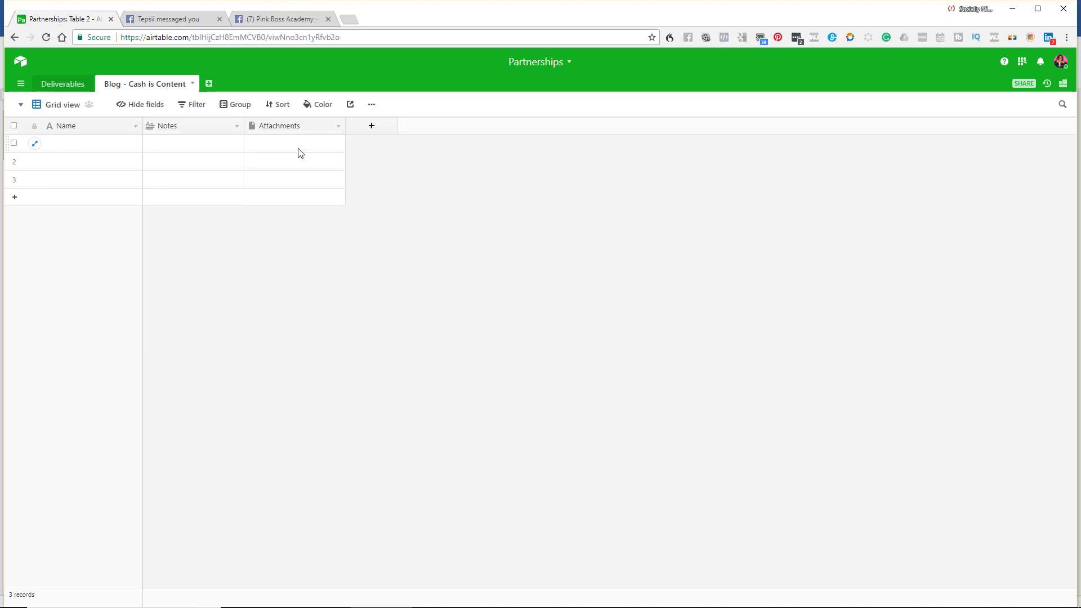
pyautogui.rightClick(188, 136)
pyautogui.click(182, 220)
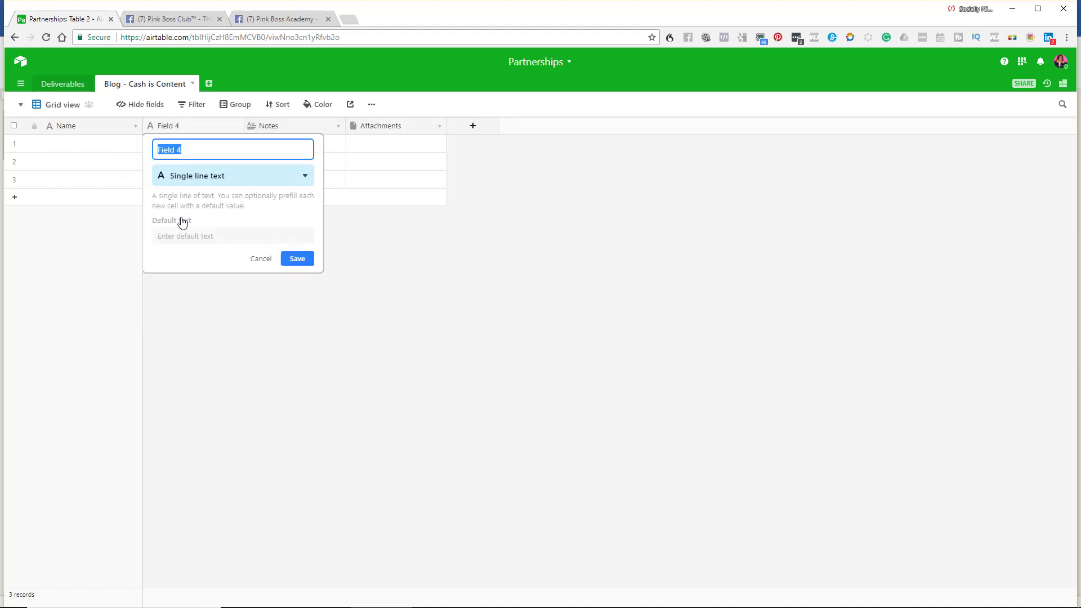
pyautogui.write('Title')
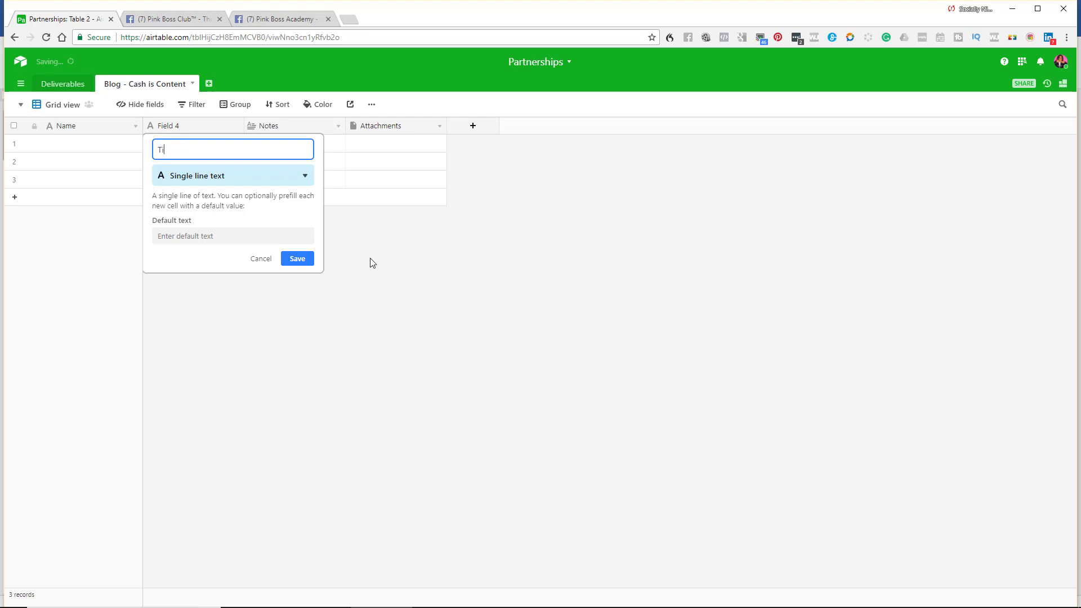
pyautogui.click(290, 179)
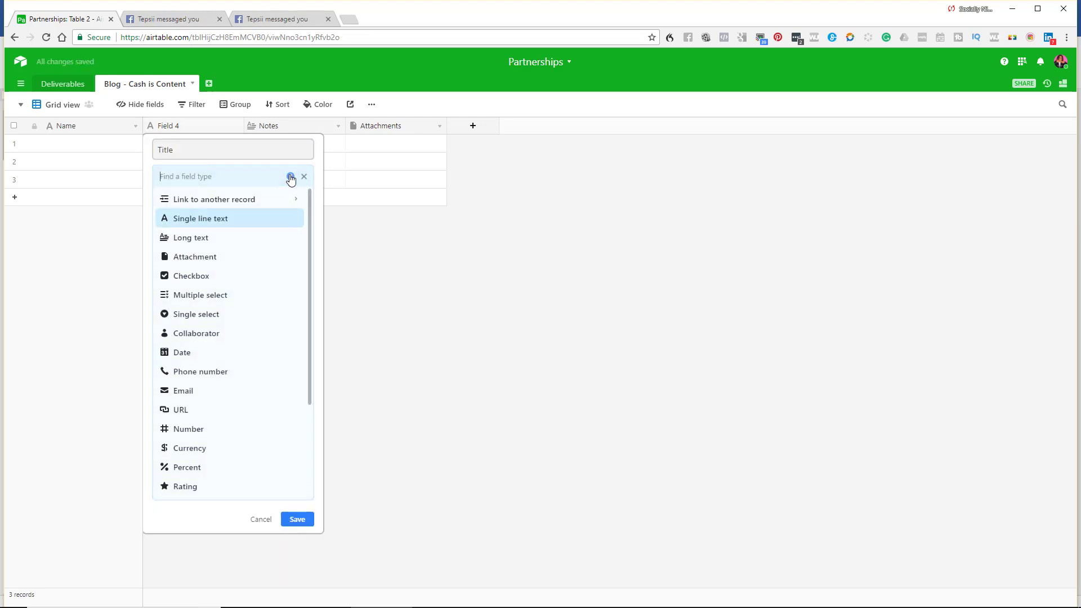
pyautogui.click(243, 219)
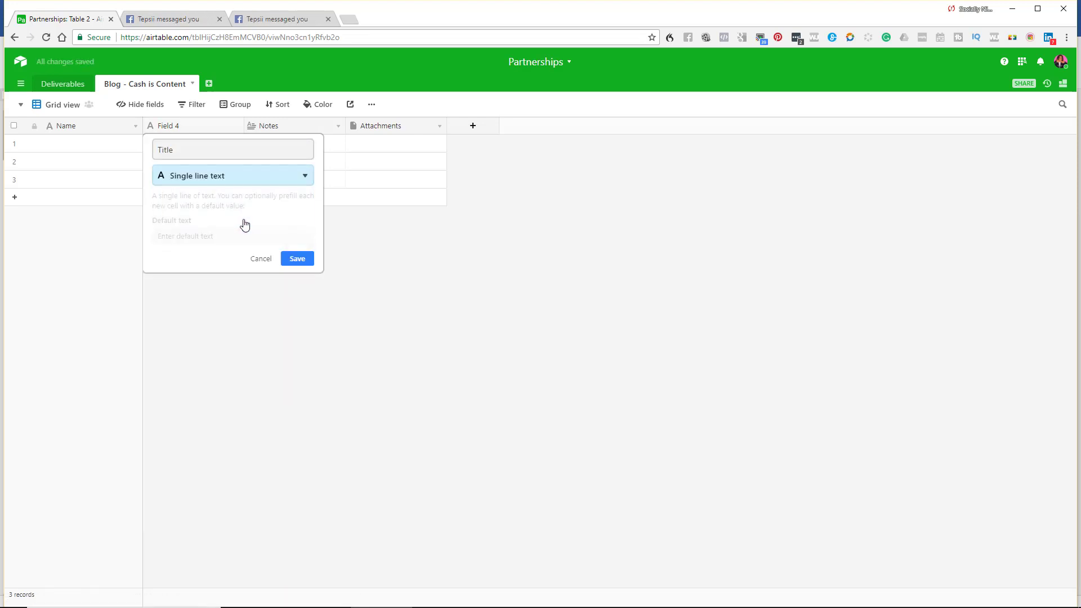
pyautogui.click(293, 260)
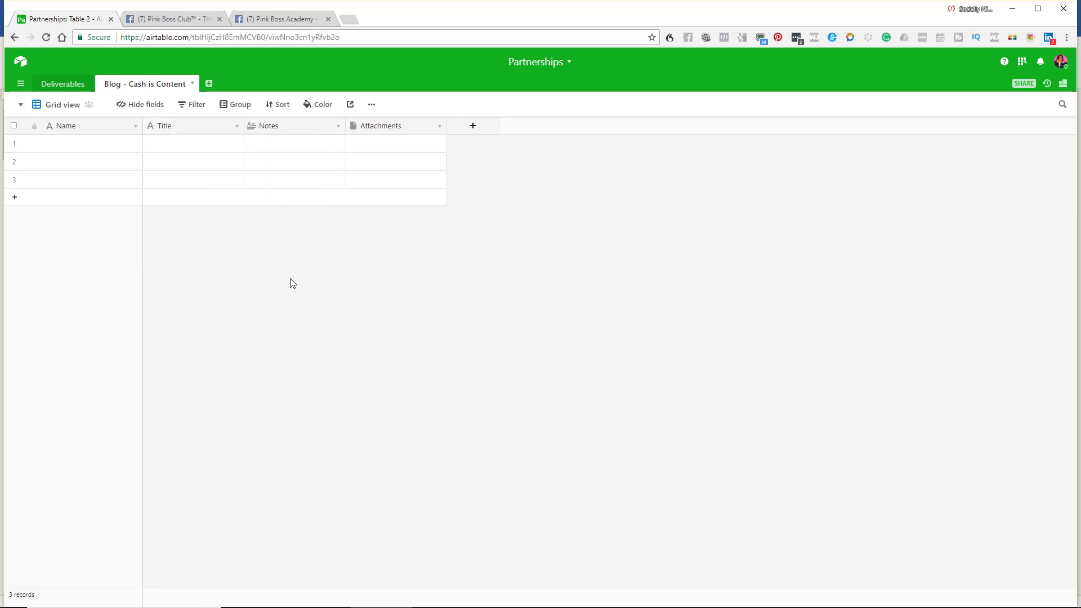
# - Rename the Notes field to 'How do you help your clients'
pyautogui.rightClick(296, 133)
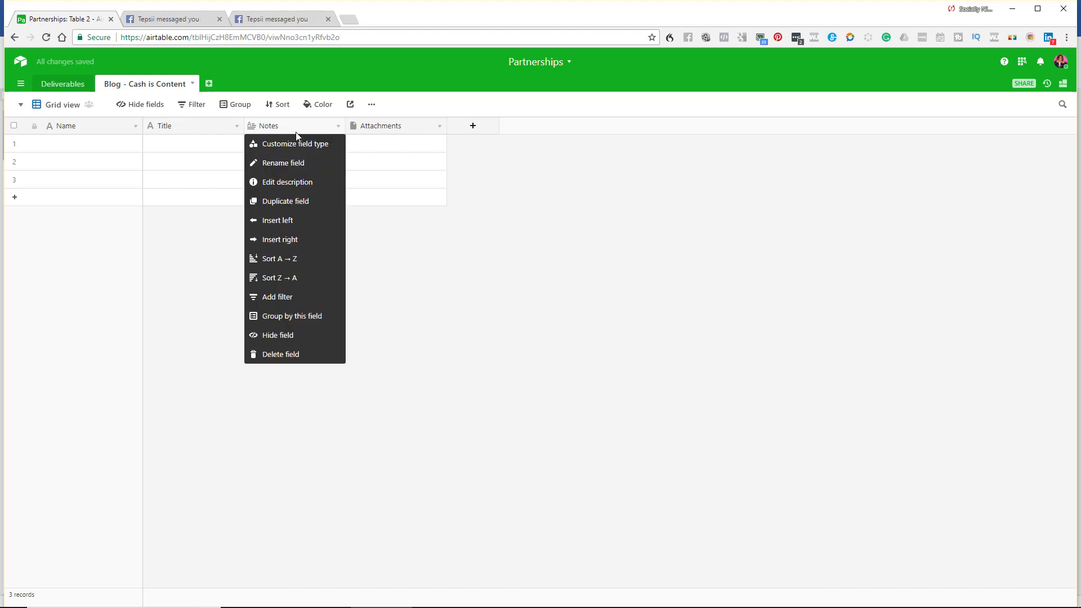
pyautogui.click(295, 163)
pyautogui.write('H')
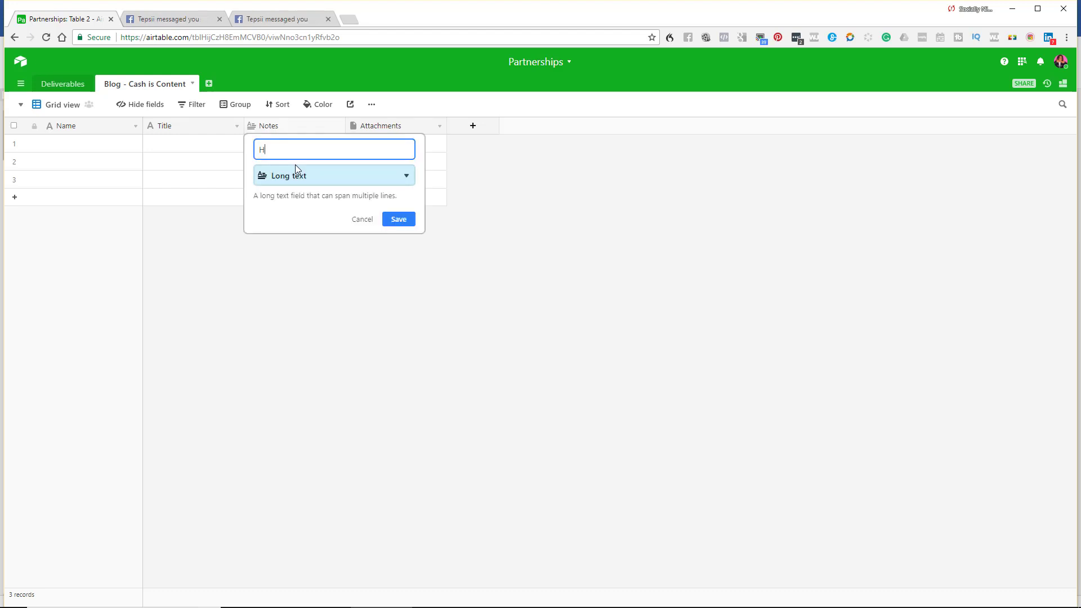
pyautogui.write('ow do you help your clients?')
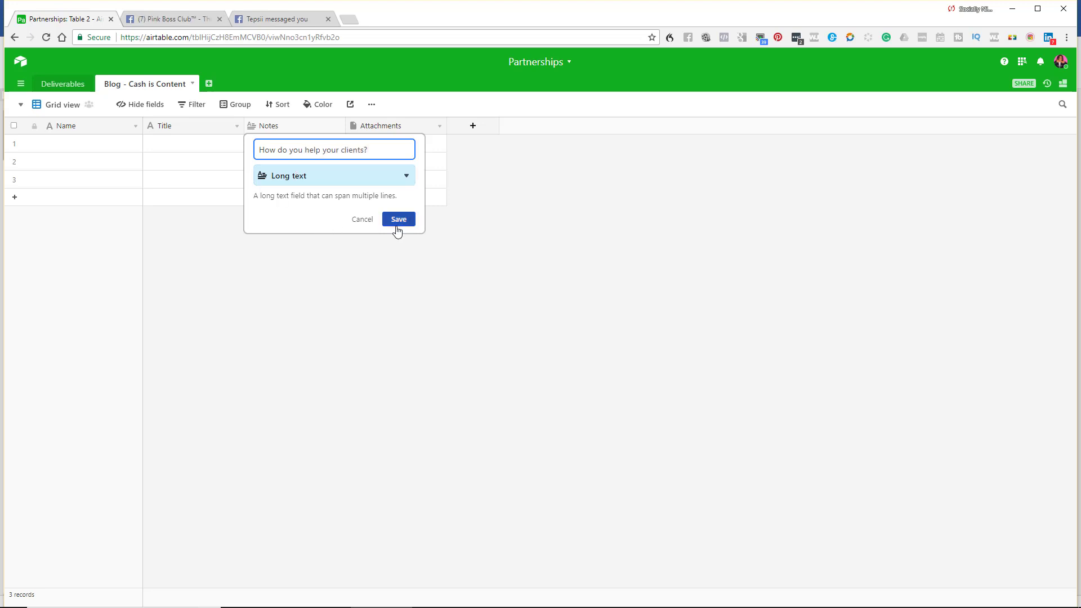
pyautogui.click(396, 223)
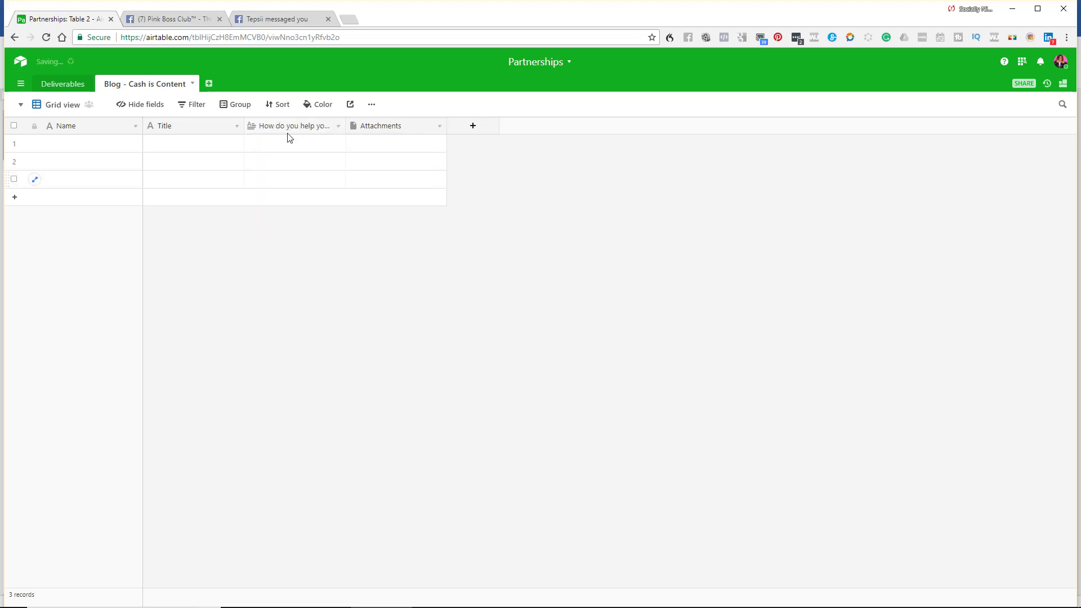
# - Insert a 'Company Name' field to the left of the client-help column
pyautogui.rightClick(309, 128)
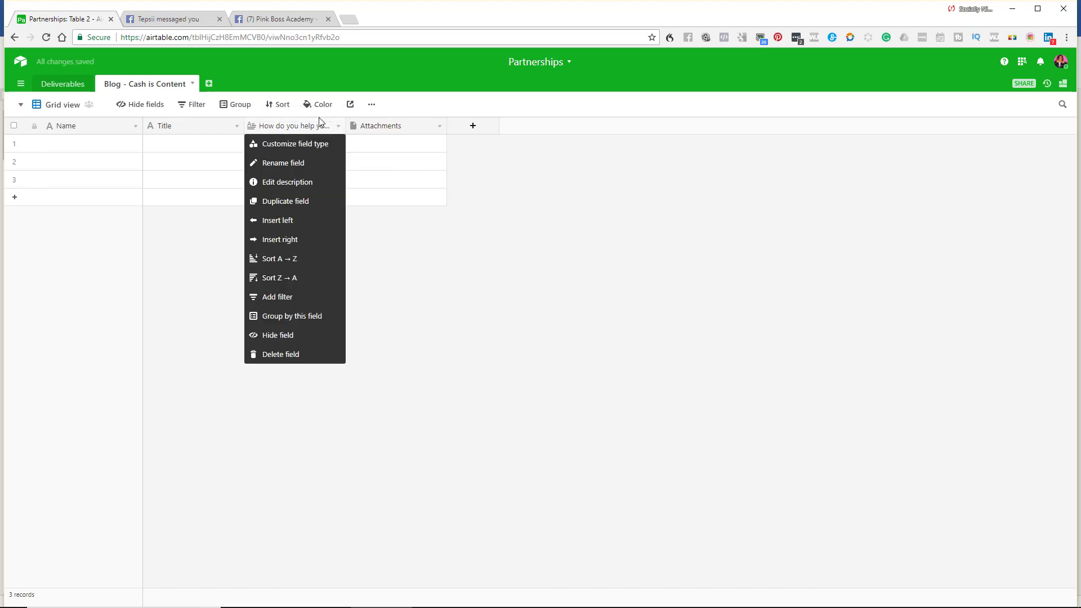
pyautogui.click(314, 221)
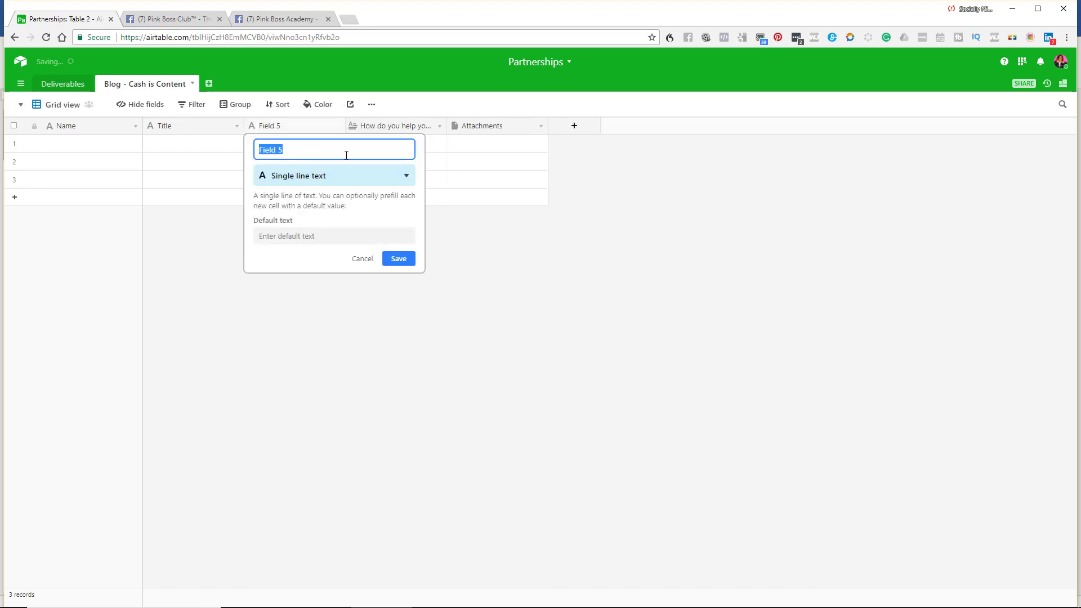
pyautogui.write('Company Name')
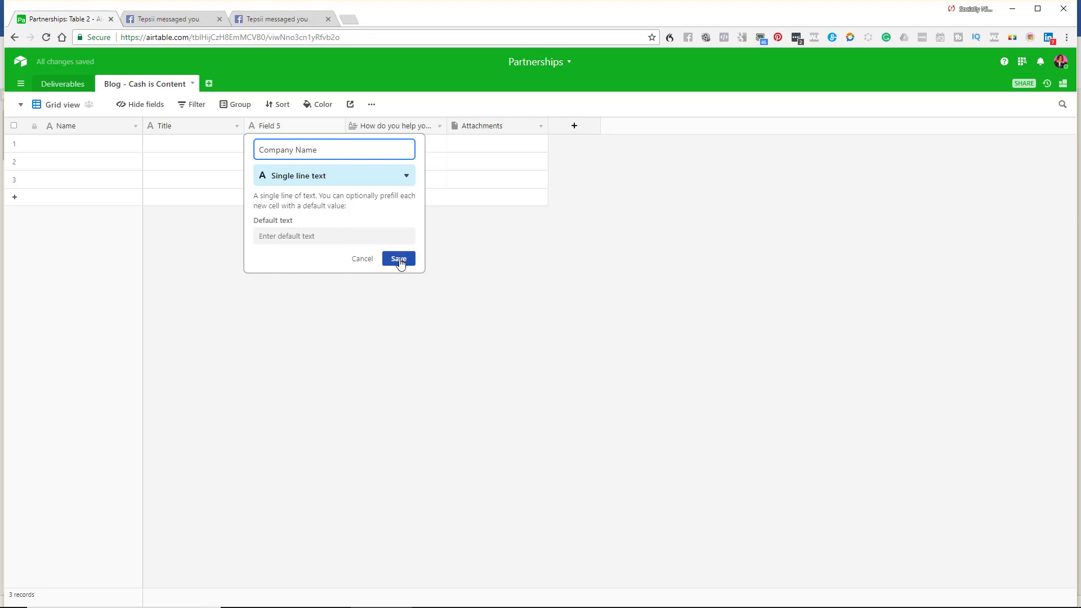
pyautogui.click(398, 259)
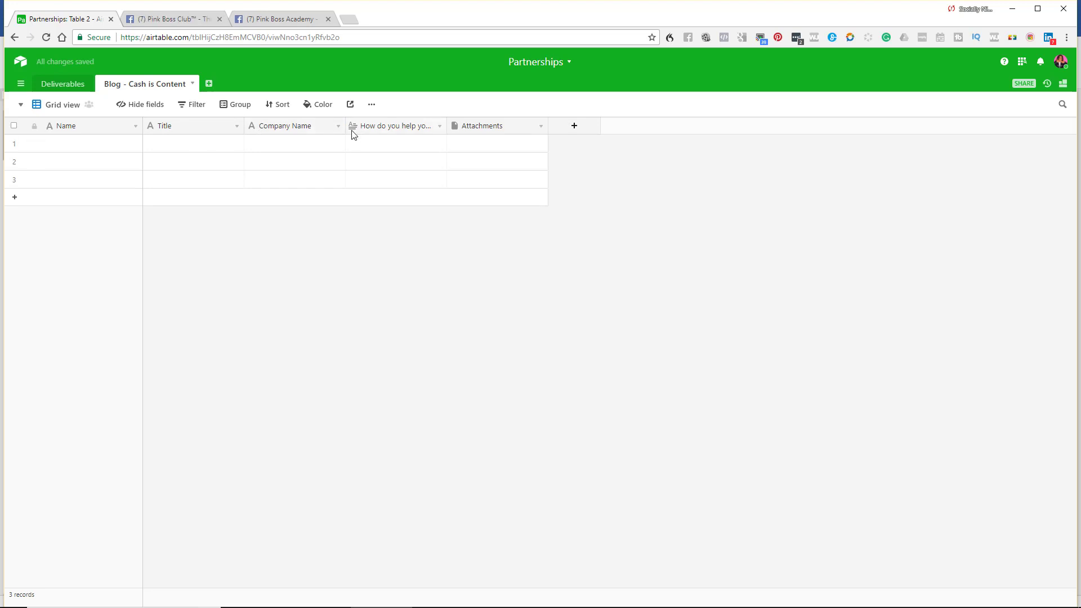
# - Zoom the page to 150% and rename the Attachments field to 'Photo', keeping its type
pyautogui.hotkey('ctrl', '+')
pyautogui.hotkey('ctrl', '+')
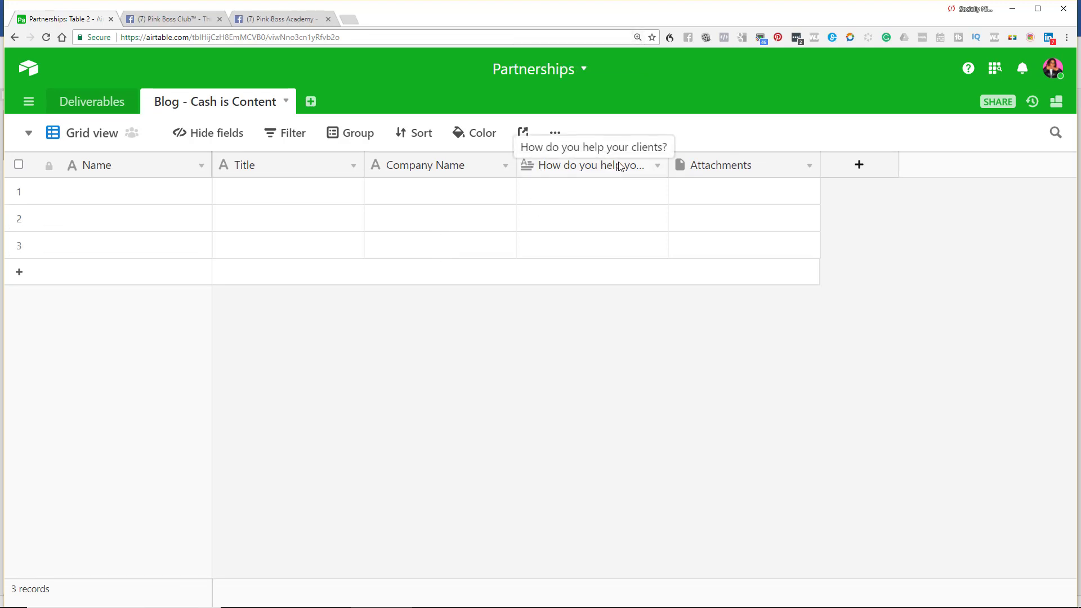
pyautogui.rightClick(764, 172)
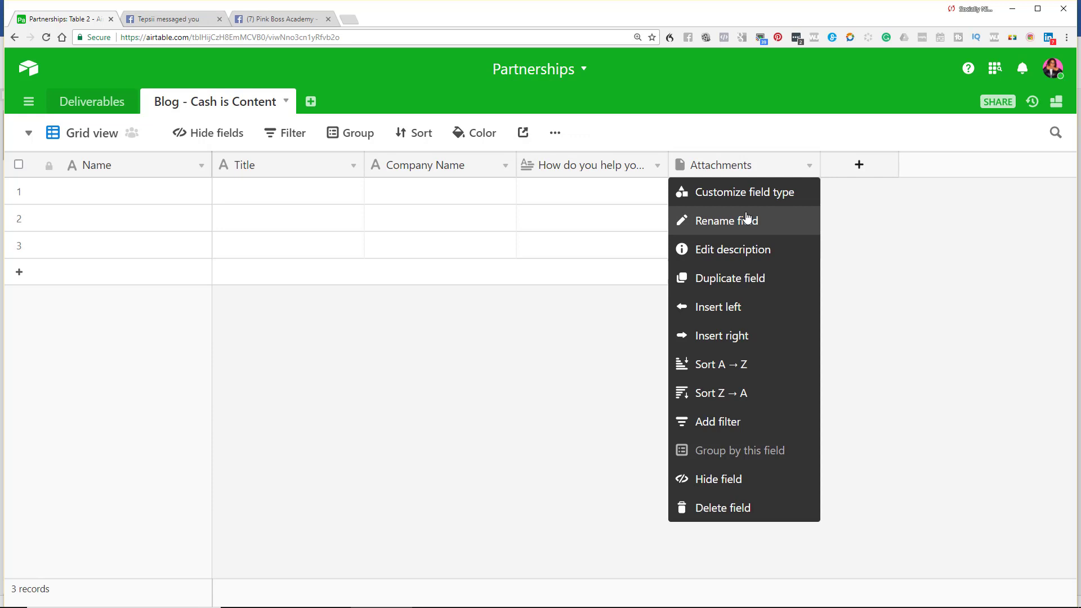
pyautogui.click(746, 219)
pyautogui.write('Photo')
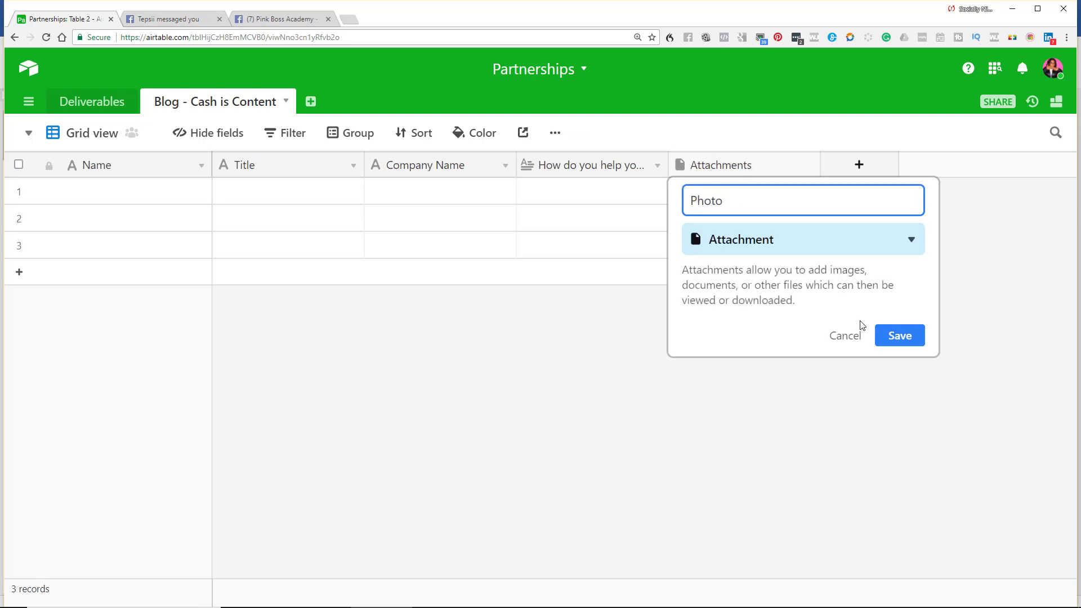
pyautogui.click(872, 252)
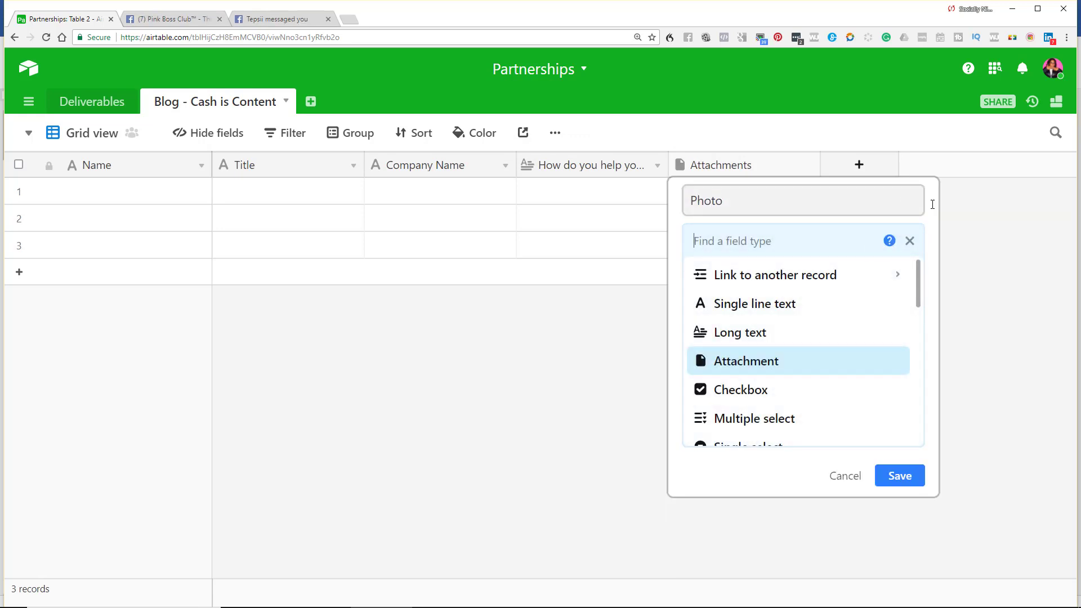
pyautogui.click(901, 483)
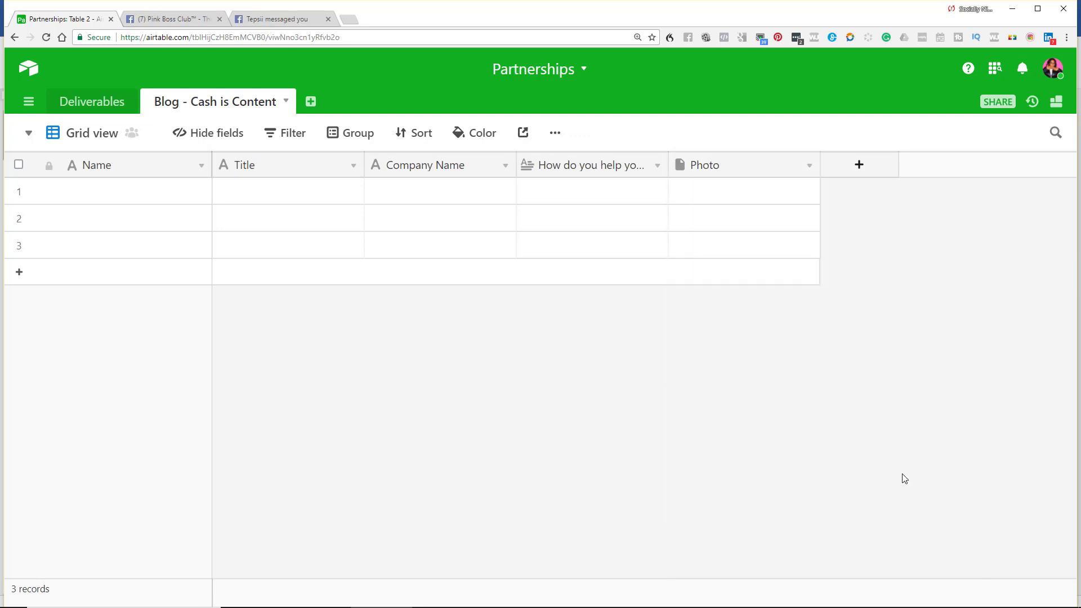
# - Add a URL field named 'Website' at the end of the table
pyautogui.click(859, 177)
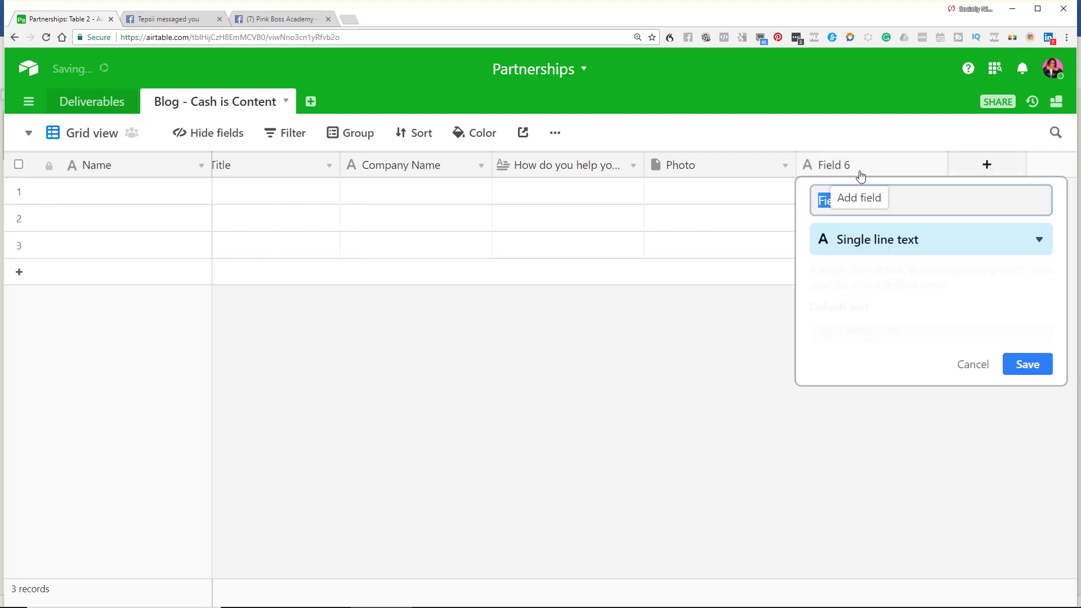
pyautogui.write('WEb')
pyautogui.press('BackSpace')
pyautogui.press('BackSpace')
pyautogui.write('ebsite')
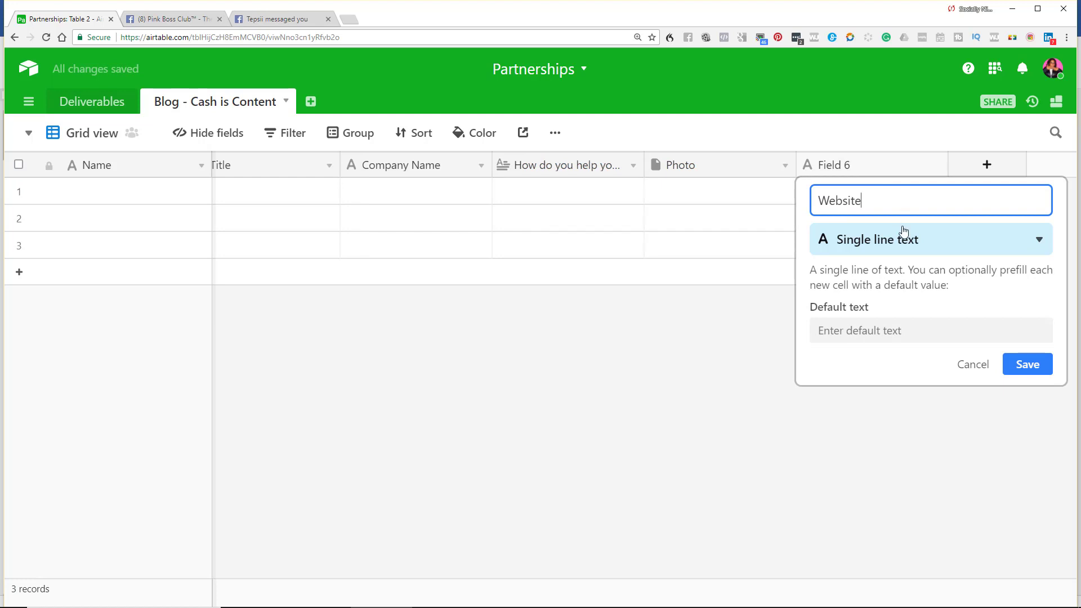
pyautogui.click(902, 238)
pyautogui.scroll(-5, 907, 338)
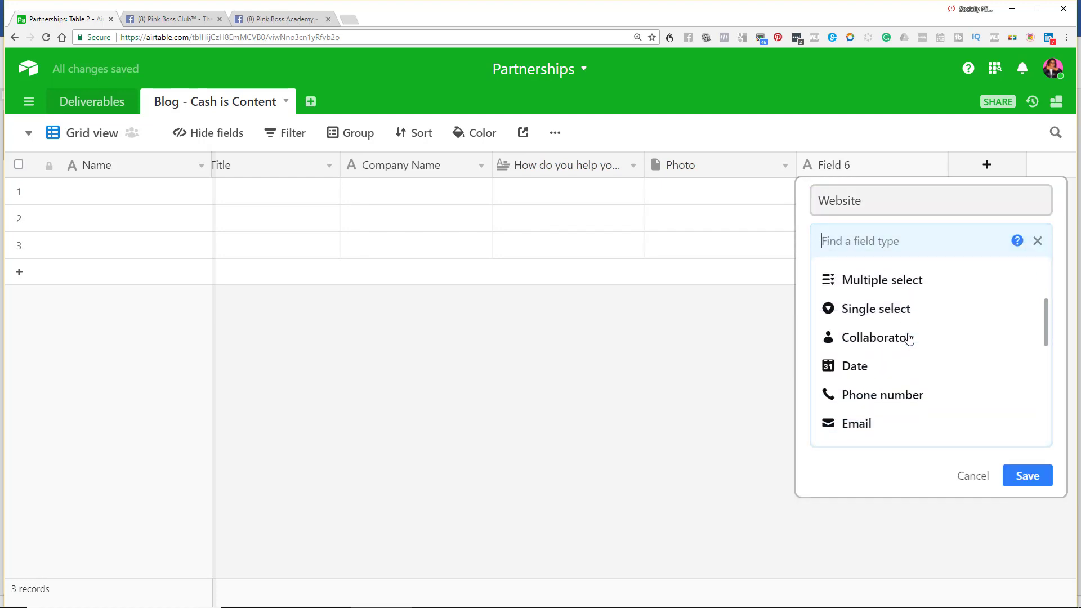
pyautogui.scroll(2, 907, 337)
pyautogui.click(878, 367)
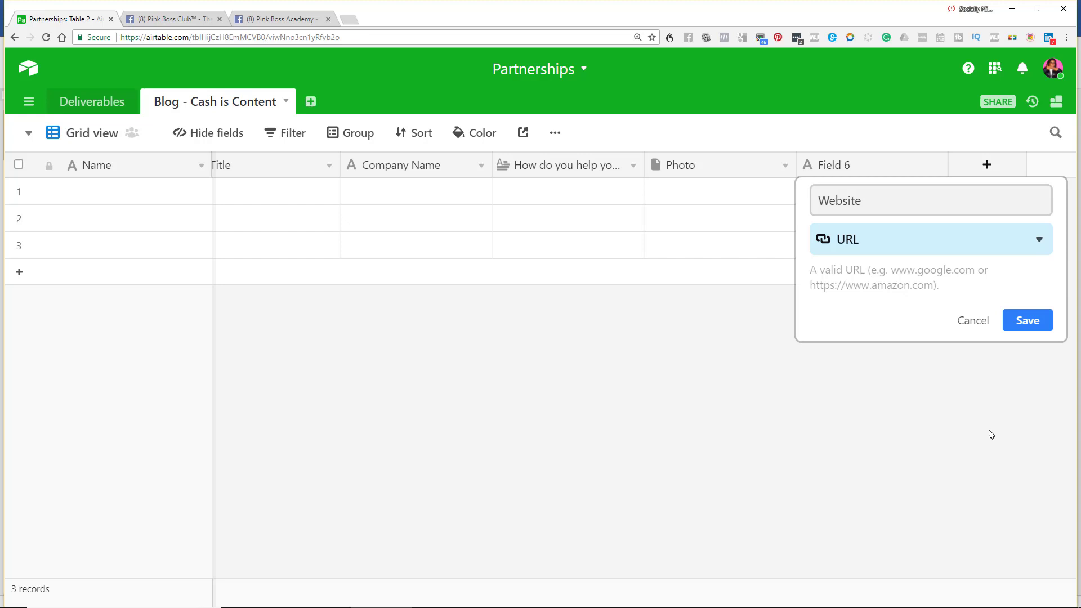
pyautogui.click(1013, 316)
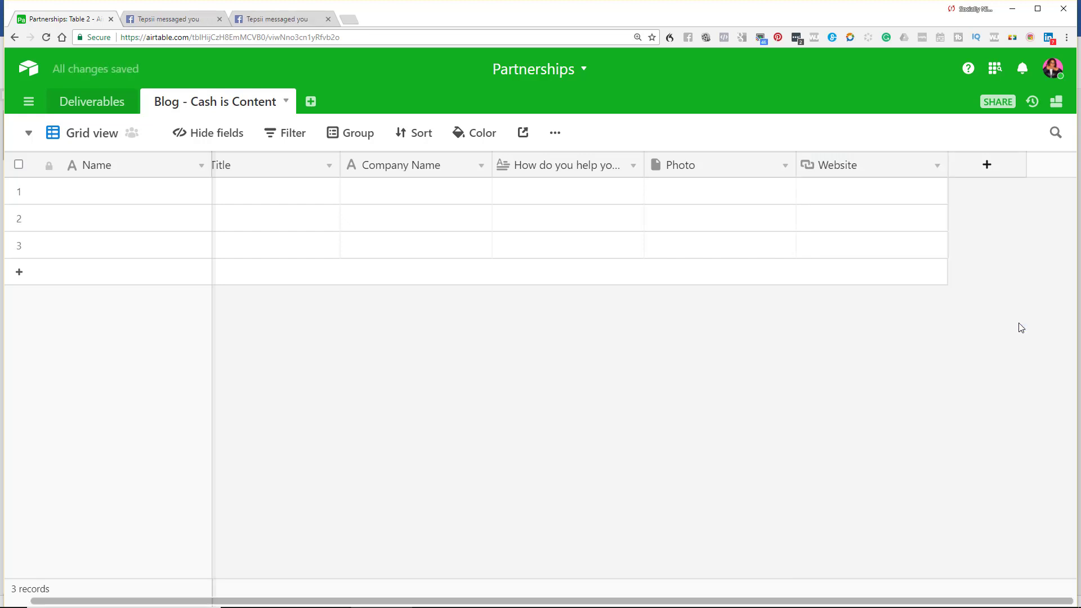
# - Add another URL field named 'Link to Video' after Website
pyautogui.click(991, 172)
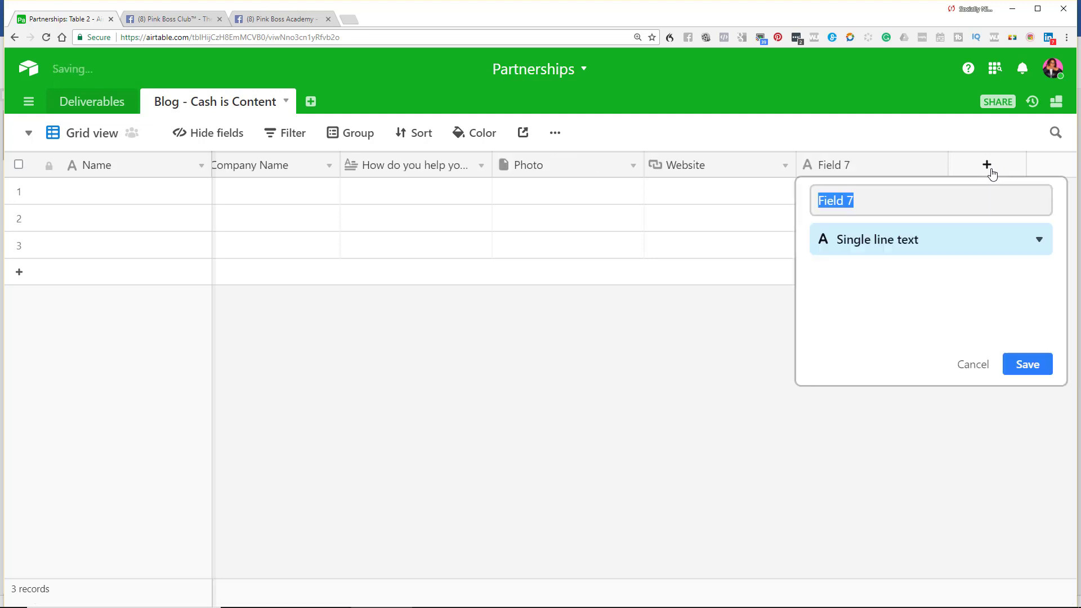
pyautogui.write('Link to Video')
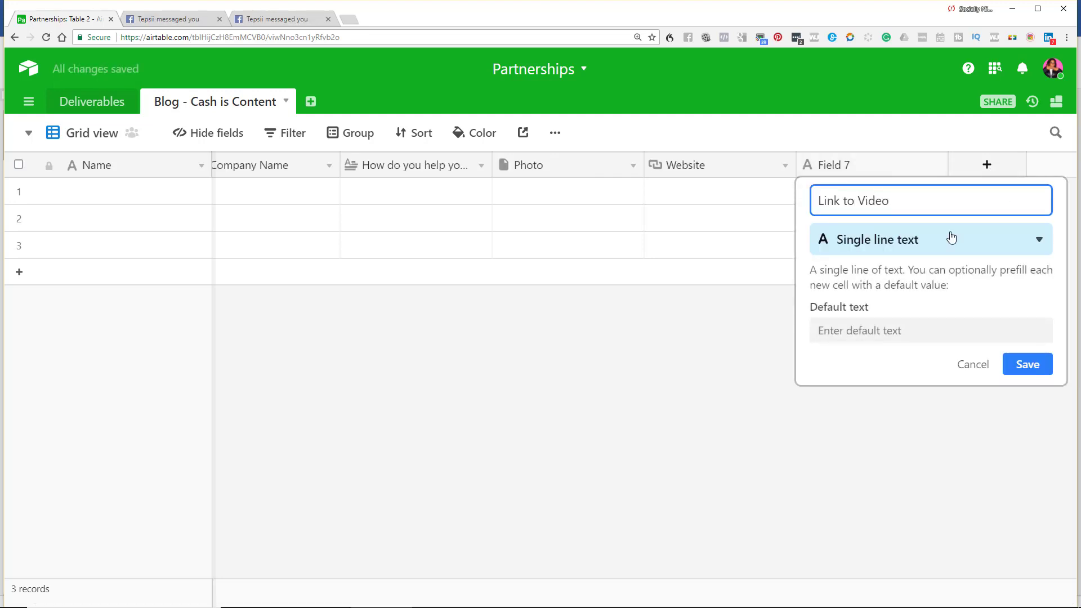
pyautogui.click(948, 238)
pyautogui.scroll(-3, 936, 356)
pyautogui.scroll(-2, 936, 355)
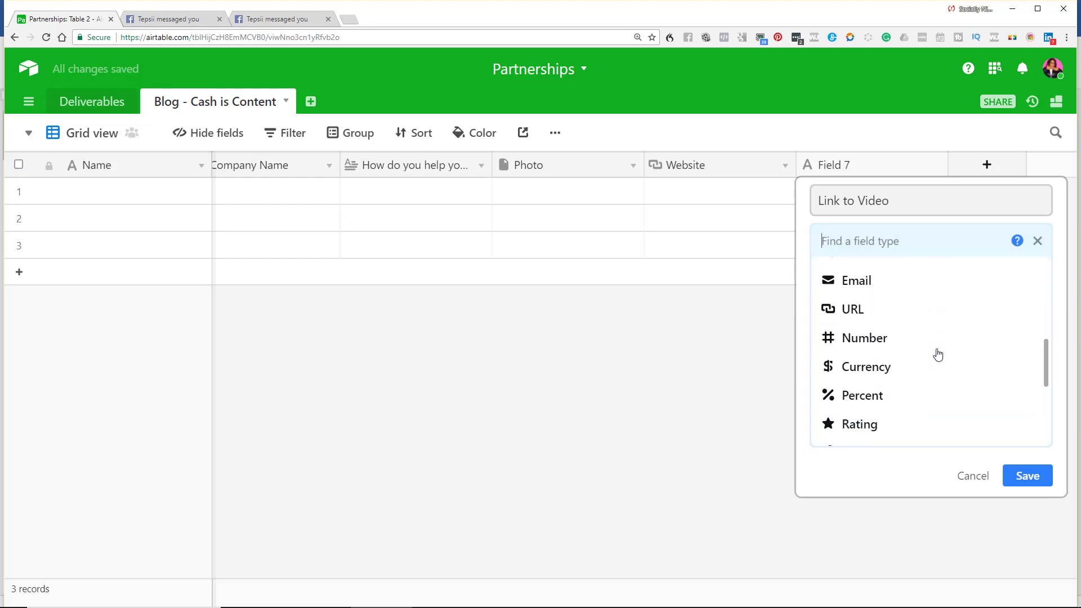
pyautogui.click(924, 322)
pyautogui.click(1011, 323)
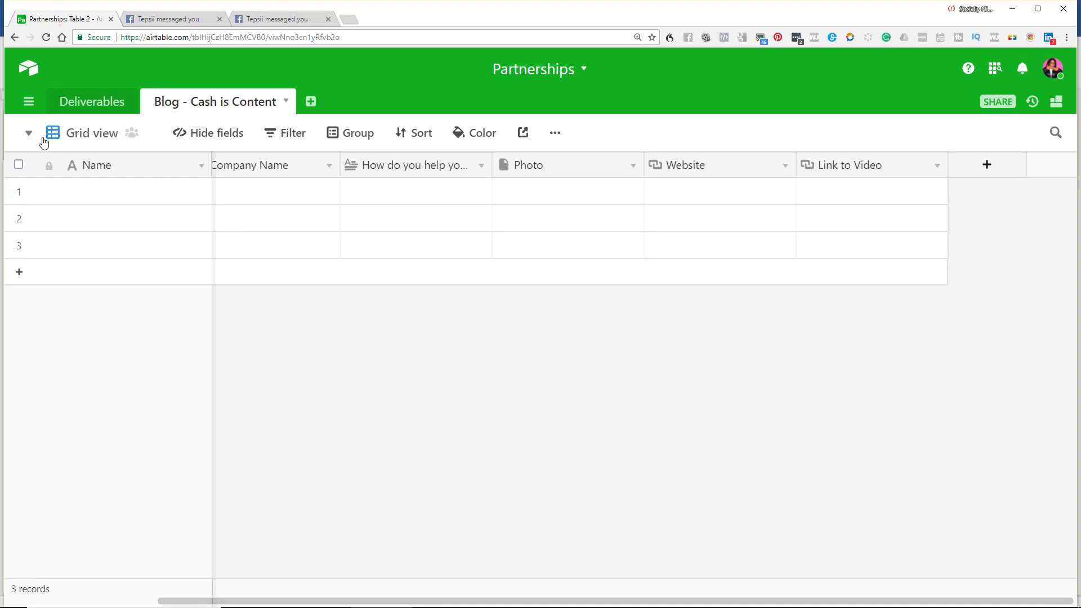
# - Add a Form view, dismissing the Pro plan notices for cover image and logo
pyautogui.click(44, 143)
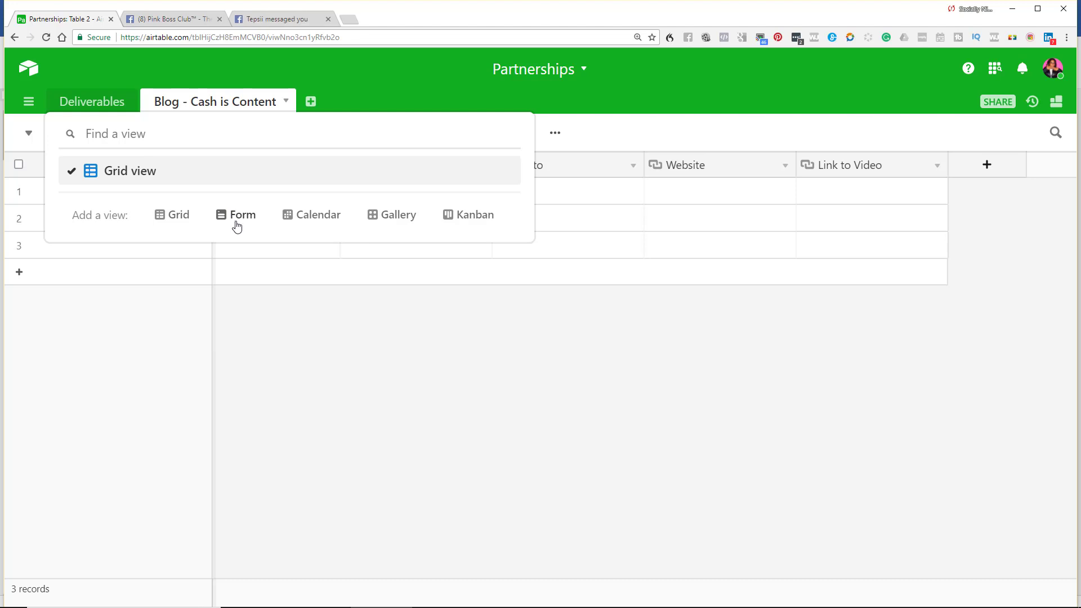
pyautogui.click(232, 221)
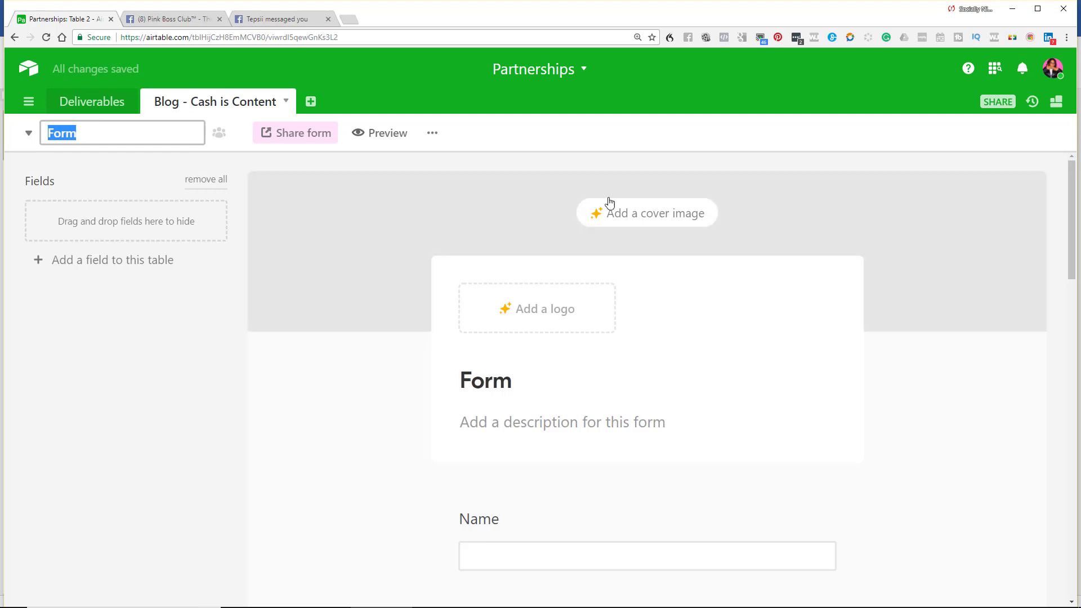
pyautogui.click(632, 223)
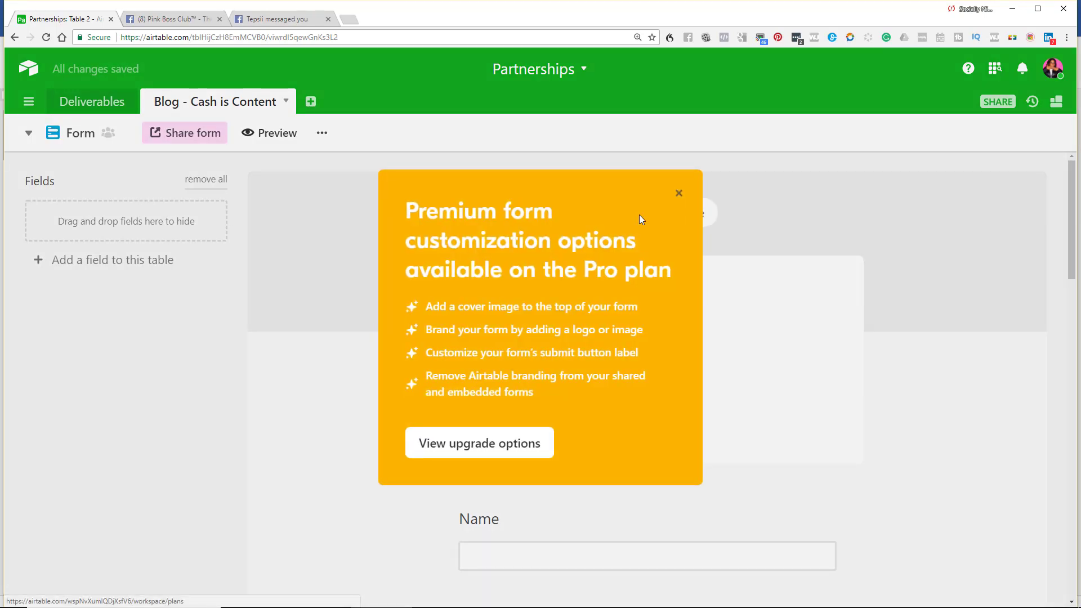
pyautogui.click(678, 192)
pyautogui.click(538, 310)
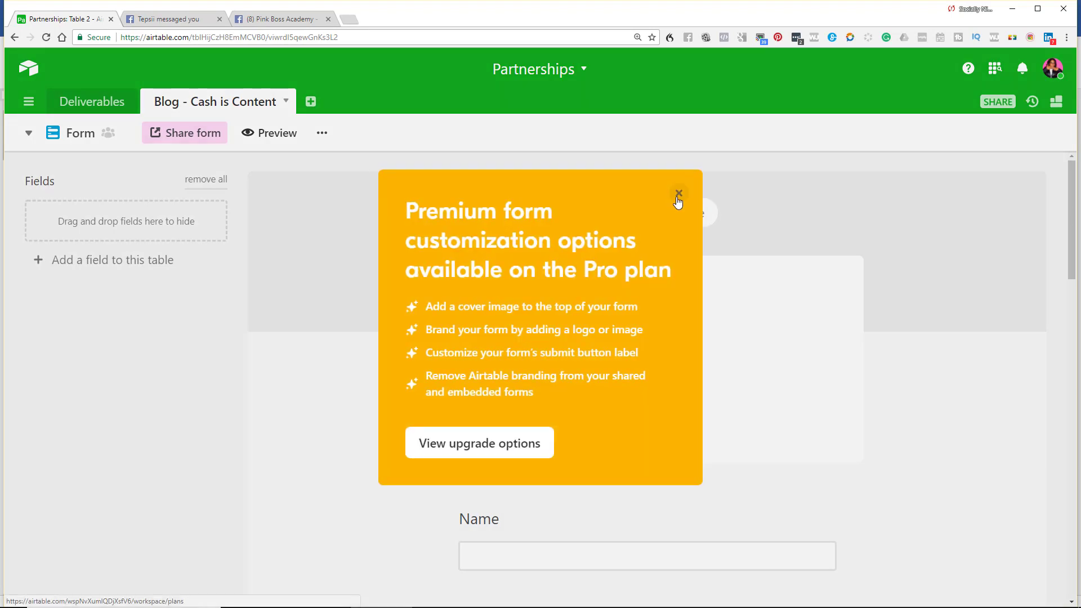
pyautogui.click(680, 196)
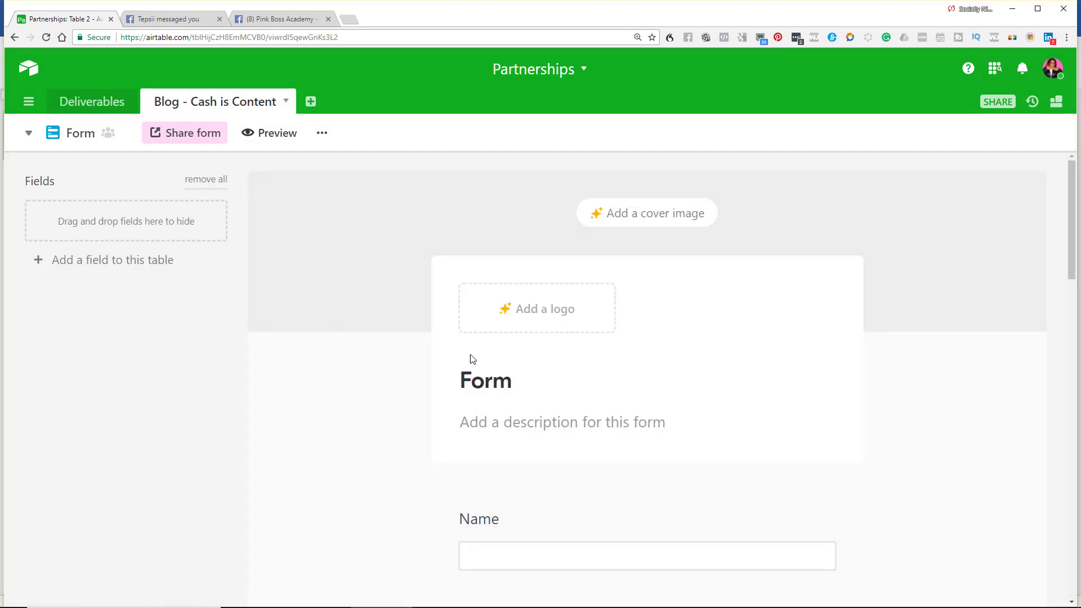
# - Move the Photo question below Link to Video in the form
pyautogui.scroll(-4, 472, 359)
pyautogui.scroll(-4, 529, 241)
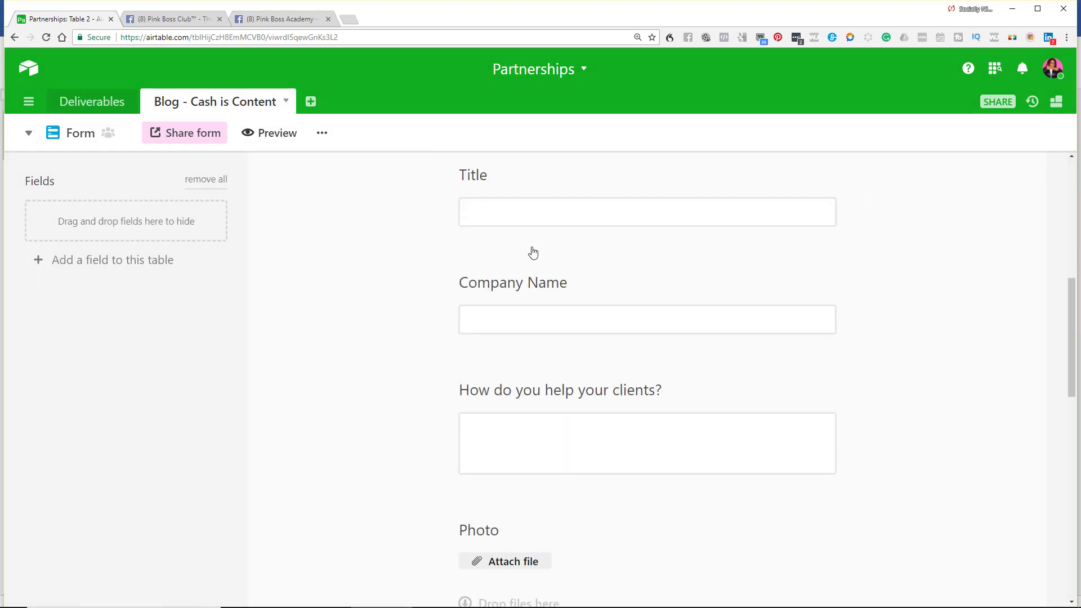
pyautogui.scroll(-2, 533, 253)
pyautogui.scroll(-4, 533, 252)
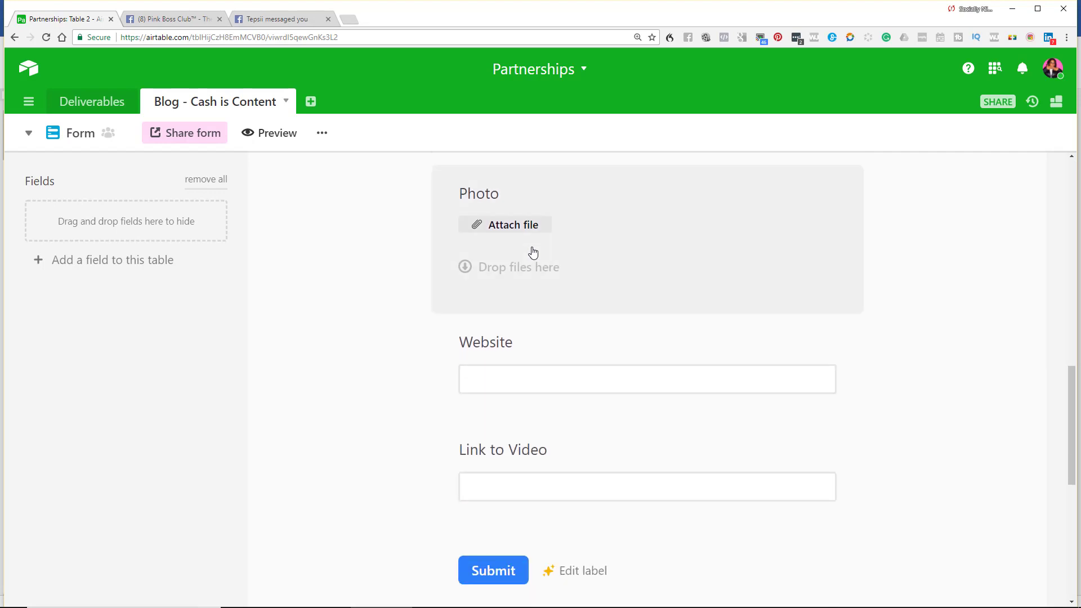
pyautogui.moveTo(536, 220); pyautogui.dragTo(531, 417)
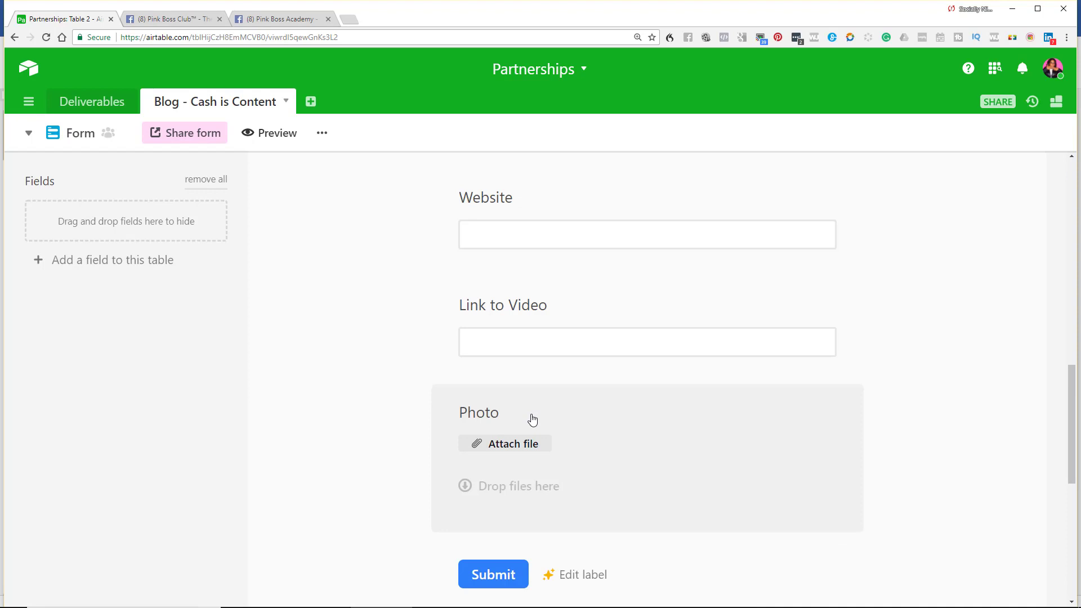
pyautogui.scroll(3, 546, 394)
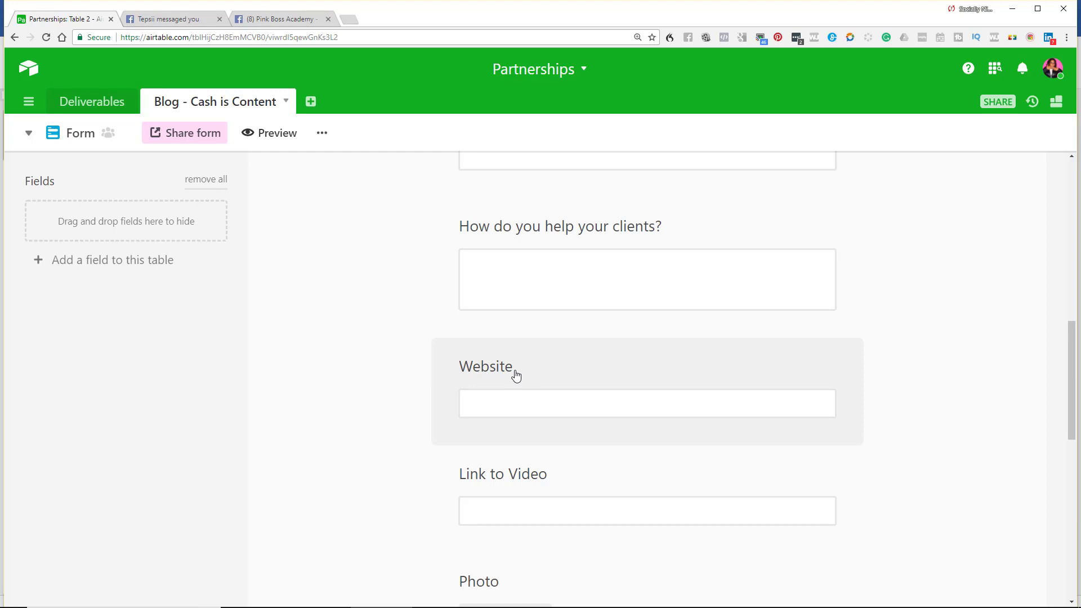
pyautogui.click(71, 141)
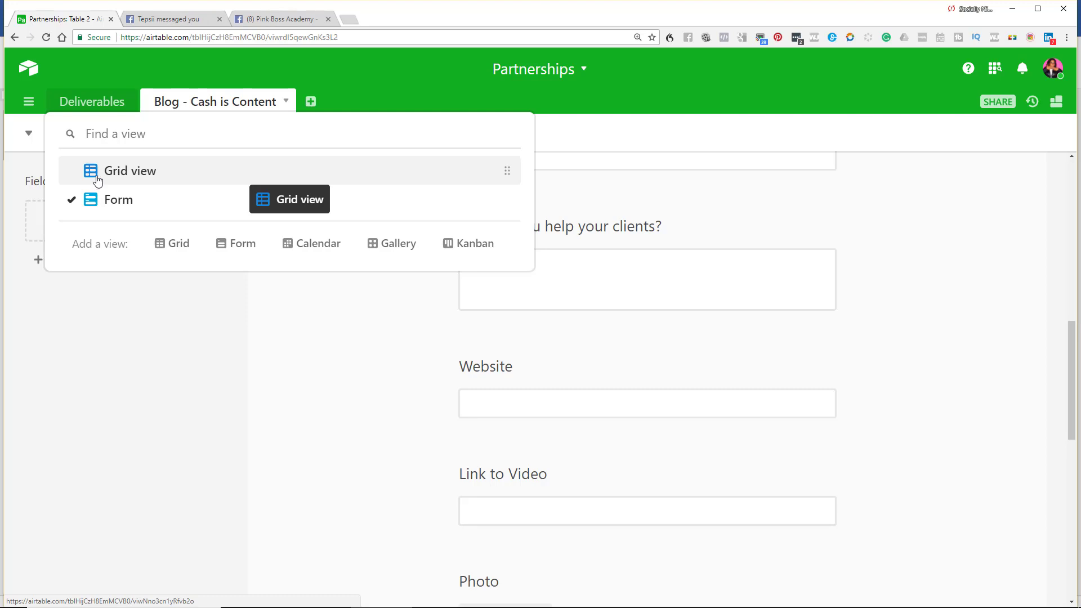
# - Move the Website question to sit directly above 'How do you help your clients?'
pyautogui.click(985, 360)
pyautogui.scroll(4, 978, 357)
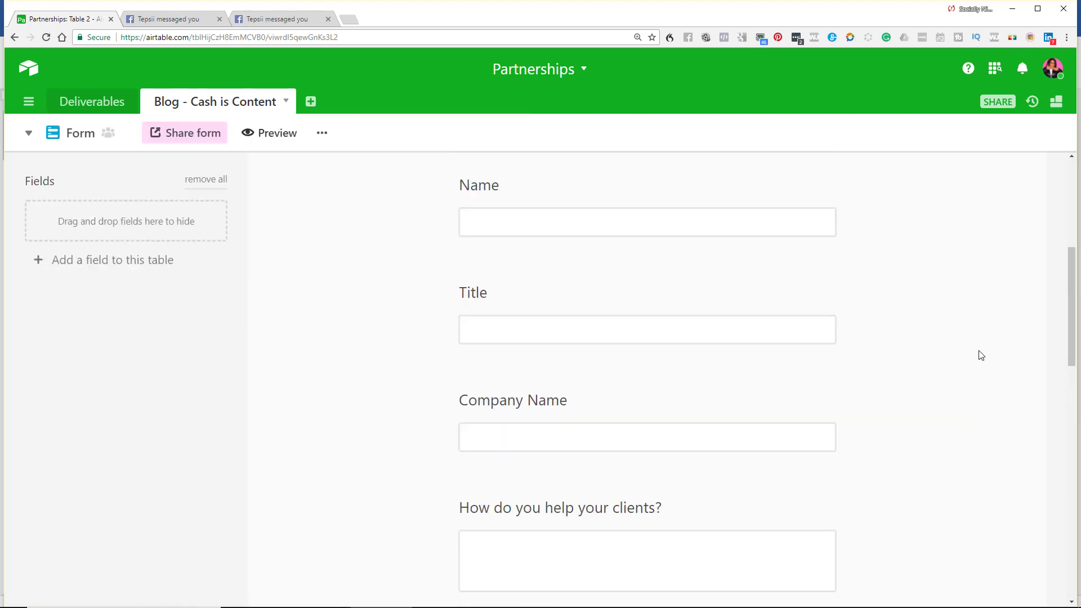
pyautogui.scroll(-4, 972, 357)
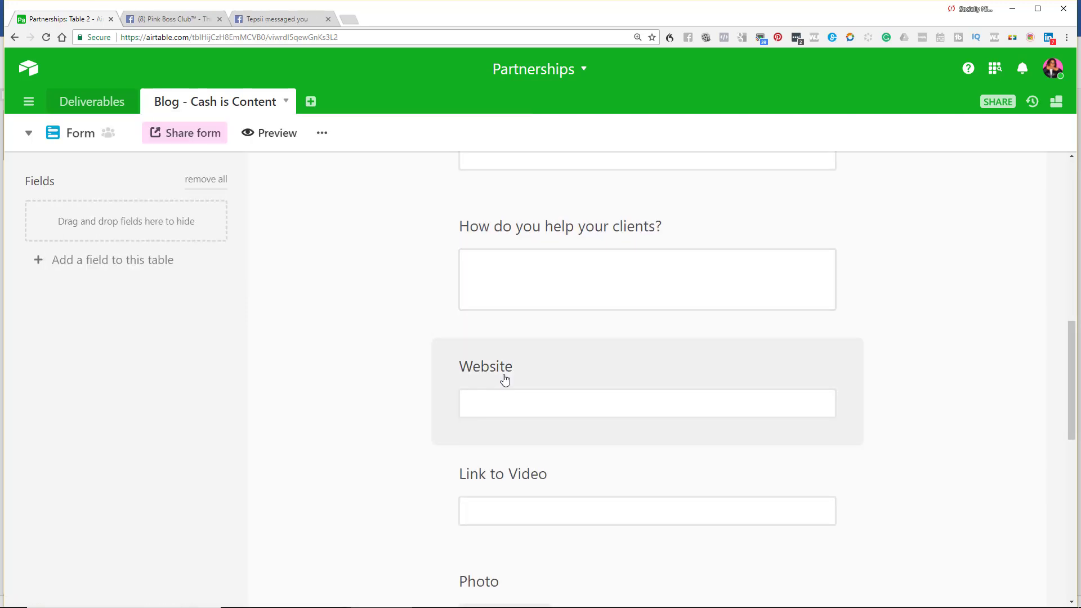
pyautogui.moveTo(505, 379); pyautogui.dragTo(118, 221)
pyautogui.scroll(5, 535, 380)
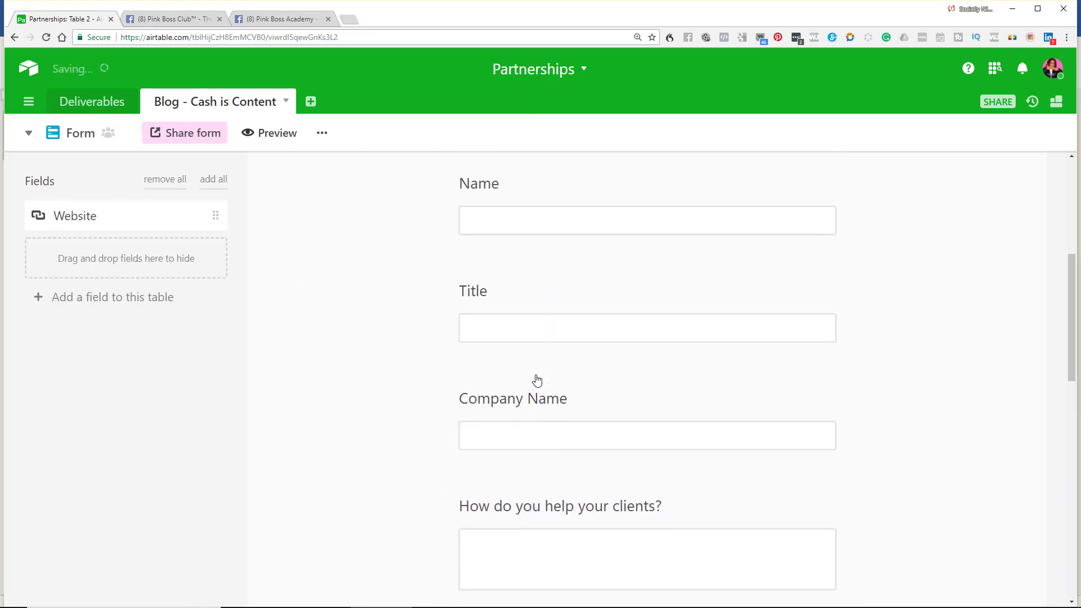
pyautogui.scroll(-3, 535, 379)
pyautogui.scroll(1, 537, 355)
pyautogui.scroll(2, 537, 355)
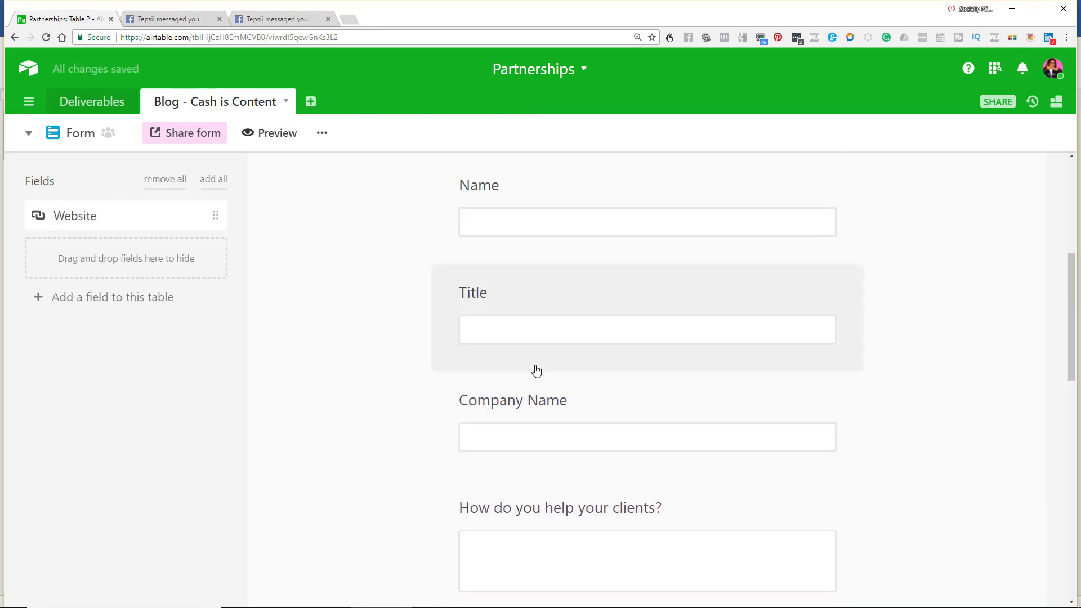
pyautogui.scroll(-5, 552, 344)
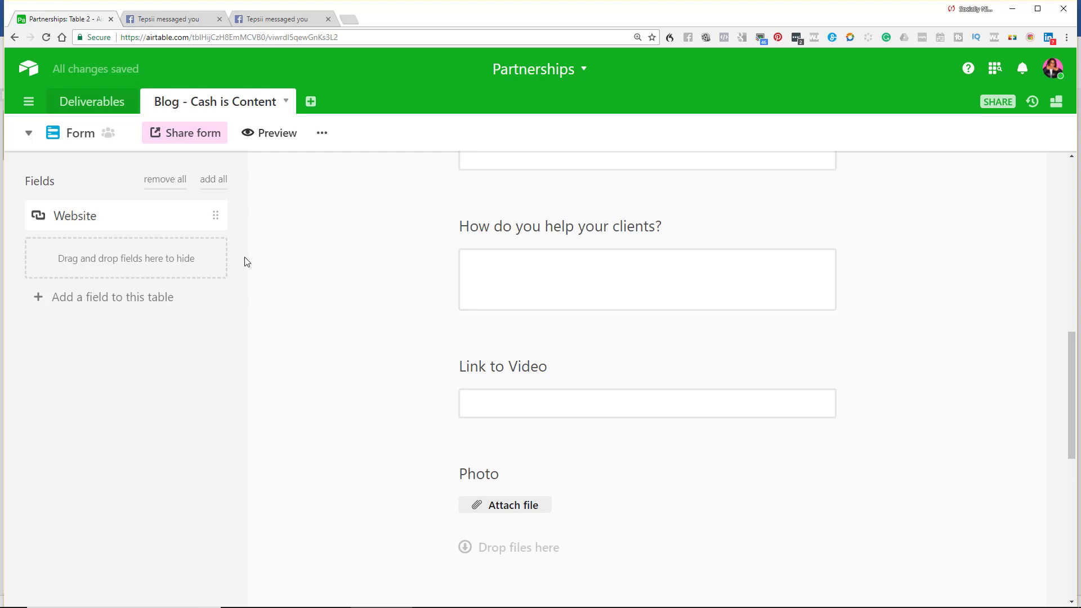
pyautogui.moveTo(125, 219); pyautogui.dragTo(570, 245)
pyautogui.scroll(5, 586, 355)
pyautogui.scroll(5, 589, 357)
pyautogui.scroll(-14, 591, 355)
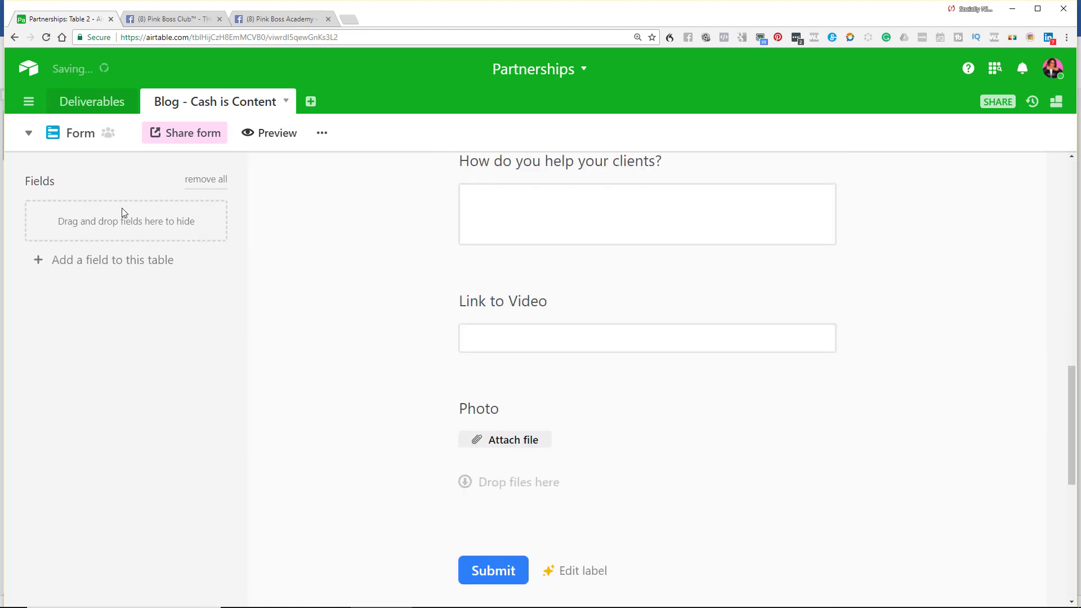
# - Try customizing the Submit button label and dismiss the Pro plan notice
pyautogui.click(588, 573)
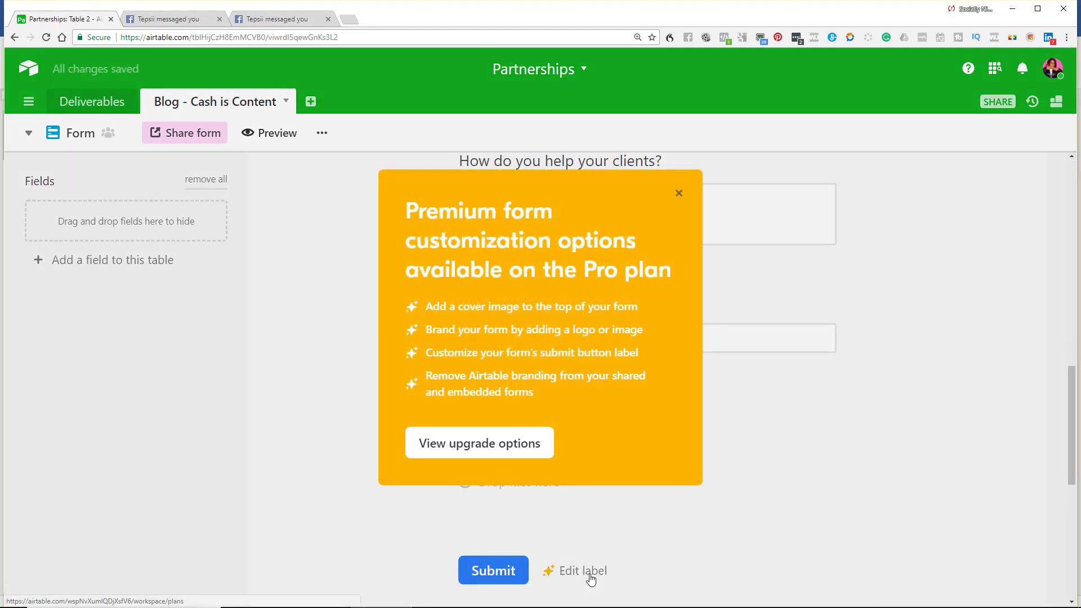
pyautogui.click(679, 193)
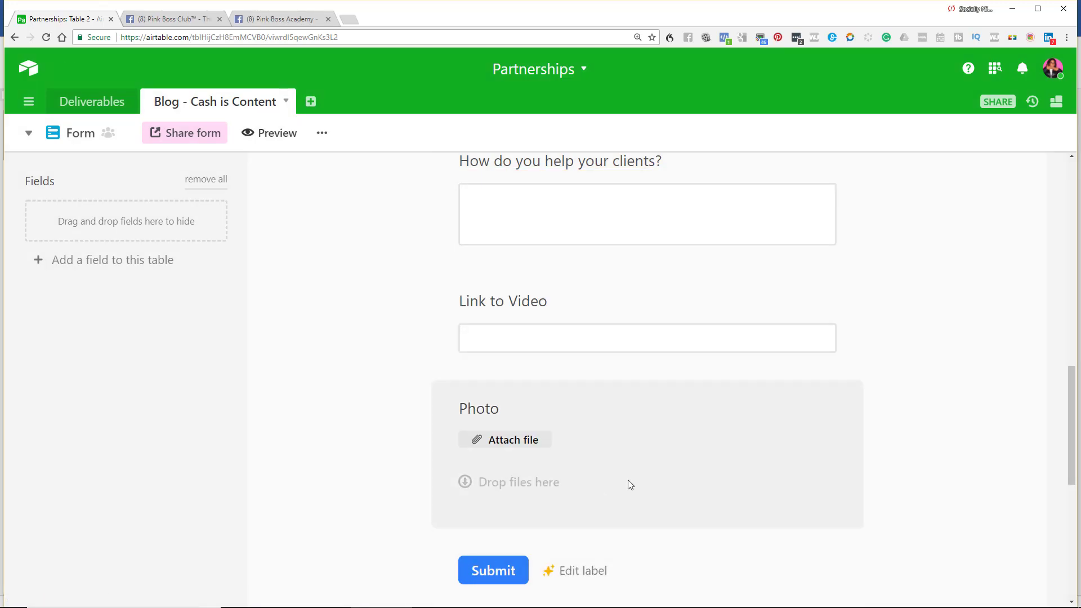
pyautogui.scroll(15, 630, 485)
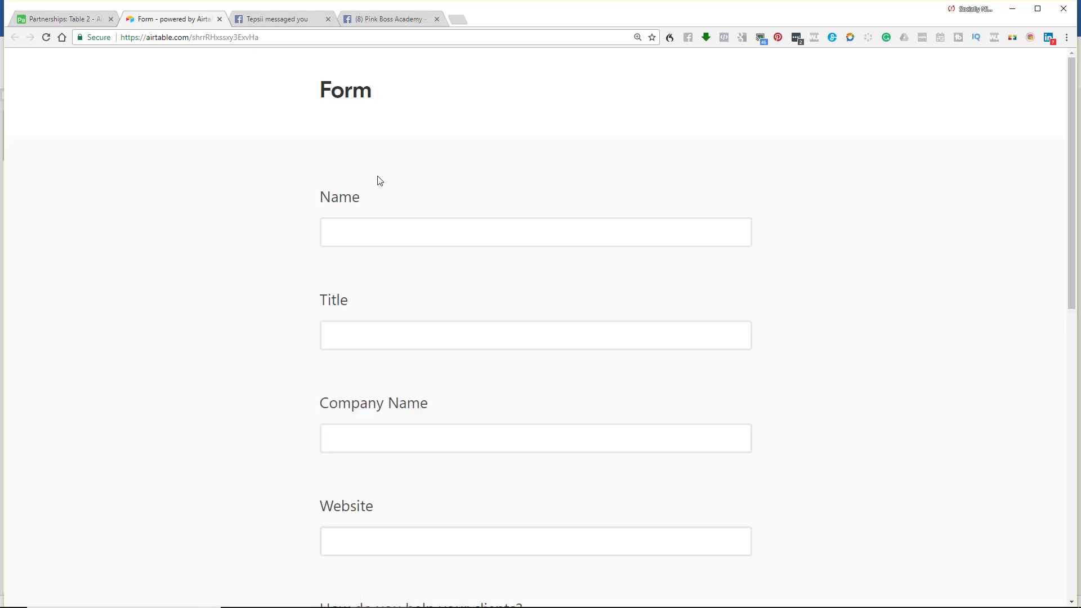
# - Scroll through the shared form preview, then go back to the form builder tab
pyautogui.scroll(-5, 379, 178)
pyautogui.scroll(5, 379, 179)
pyautogui.click(70, 20)
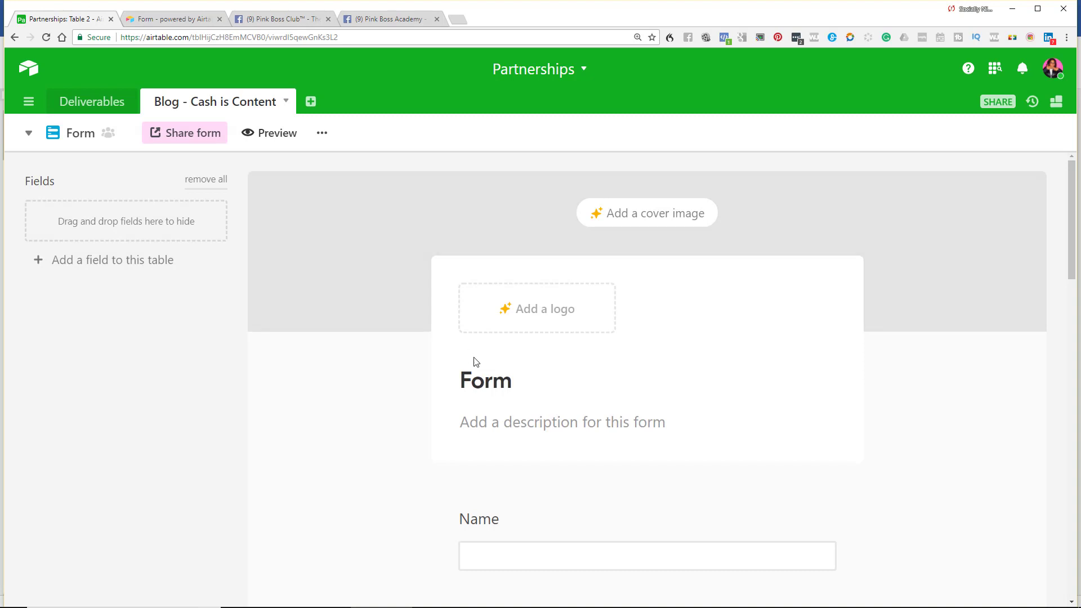
# - Replace the form title 'Form' with 'Content is Cash Vlog Submittal Form' and save
pyautogui.click(546, 384)
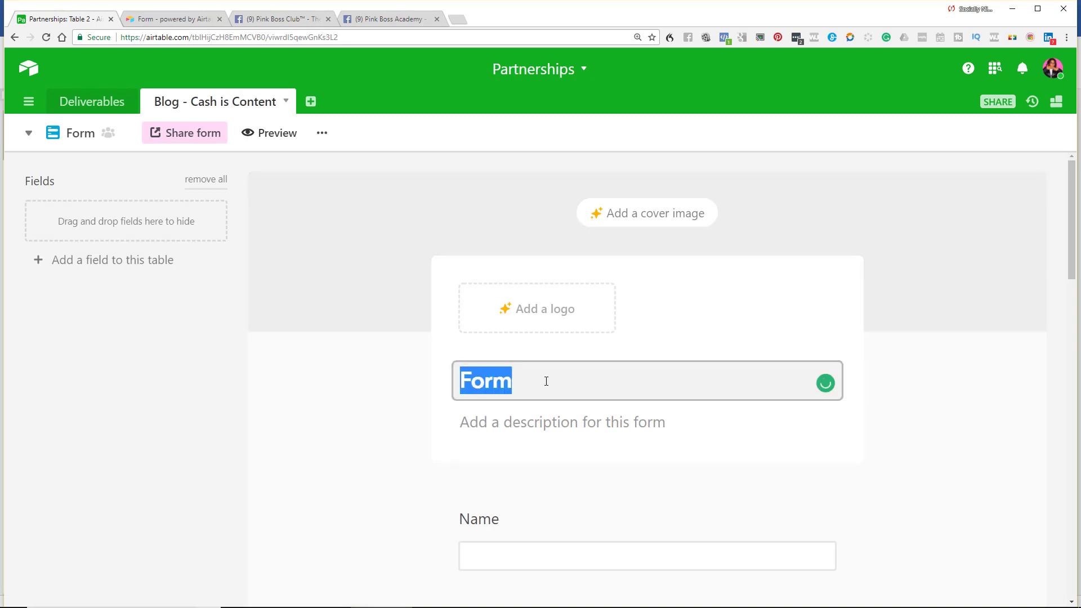
pyautogui.write('Cash is C')
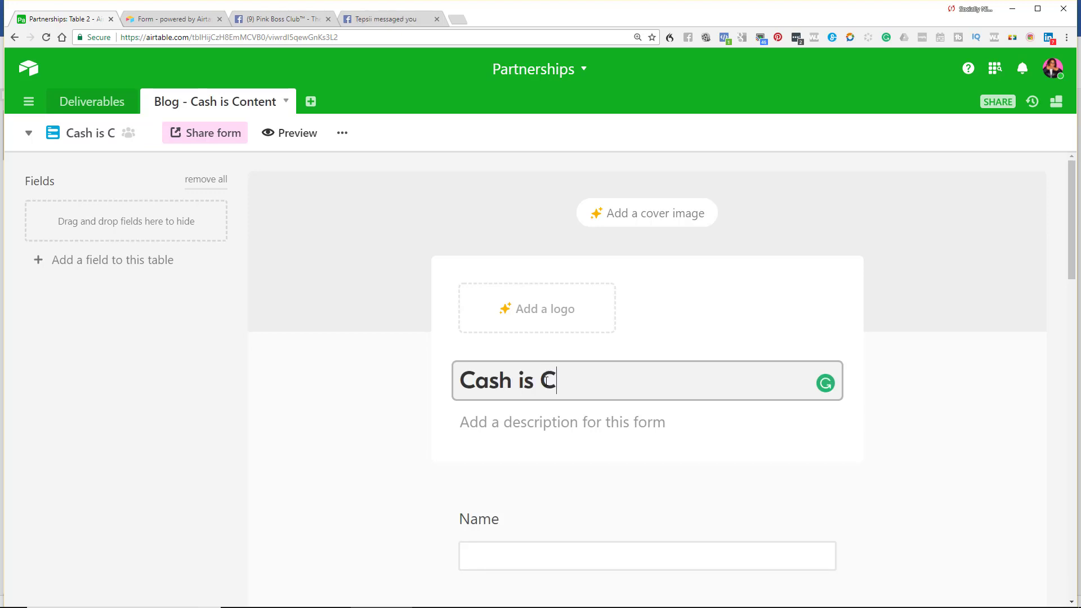
pyautogui.hotkey('ctrl', 'a')
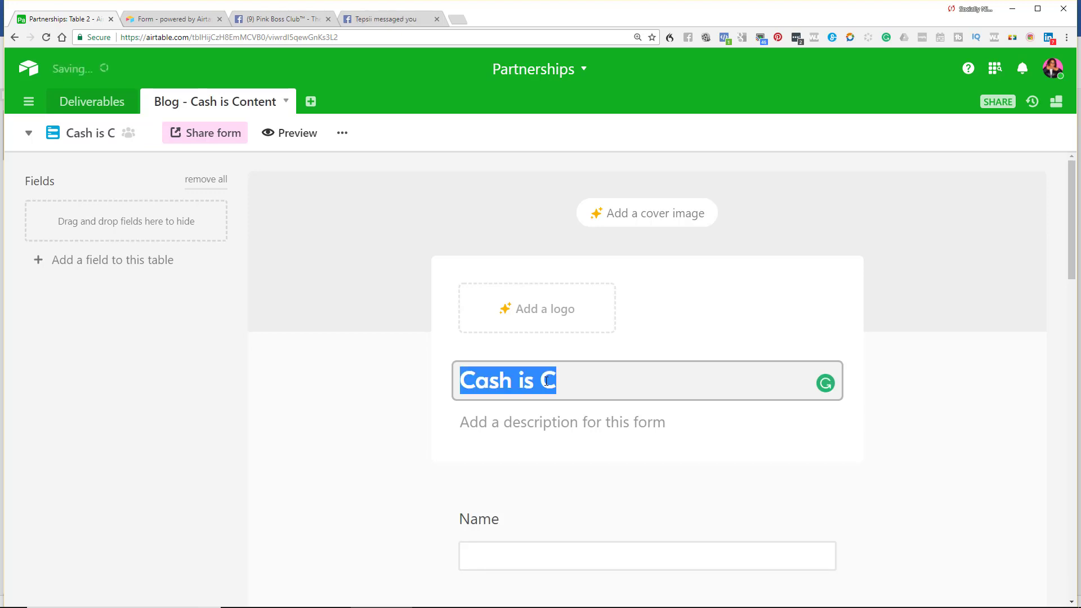
pyautogui.write('Content is Cash ')
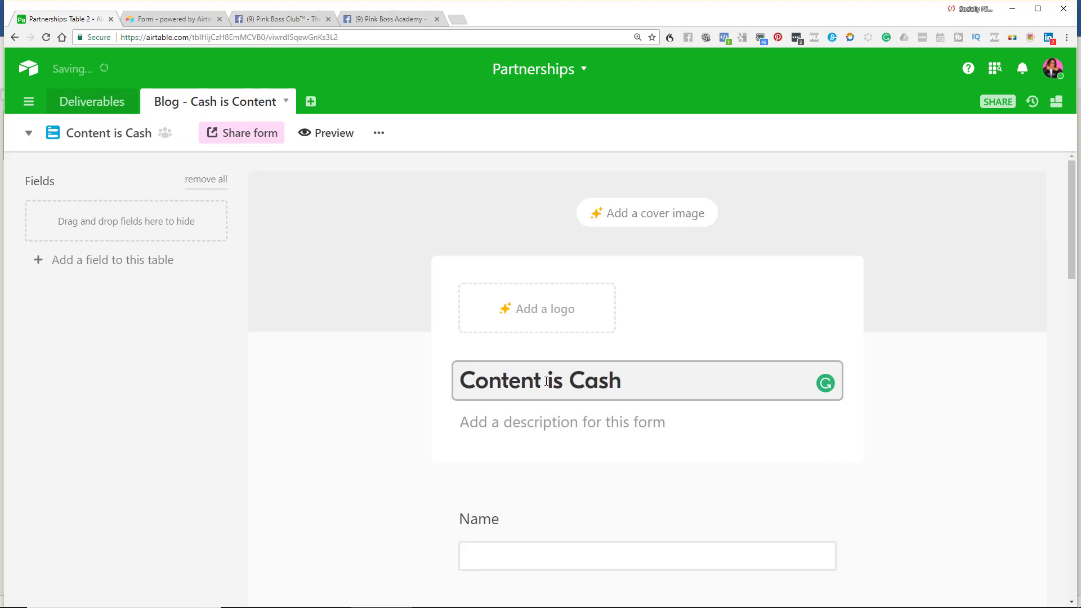
pyautogui.write('Vlog su')
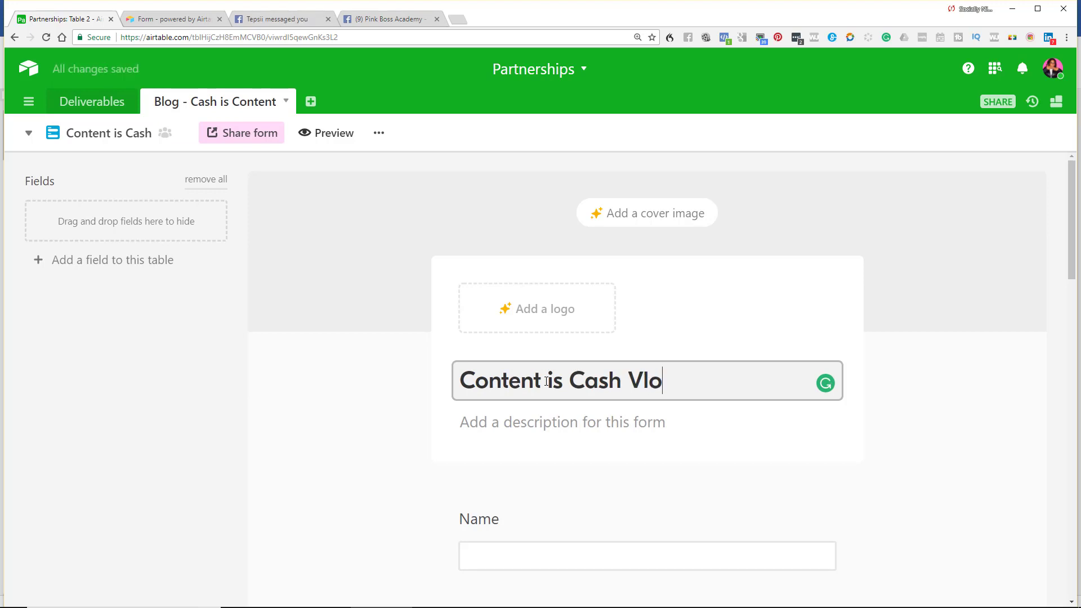
pyautogui.press('BackSpace')
pyautogui.press('BackSpace')
pyautogui.write('su')
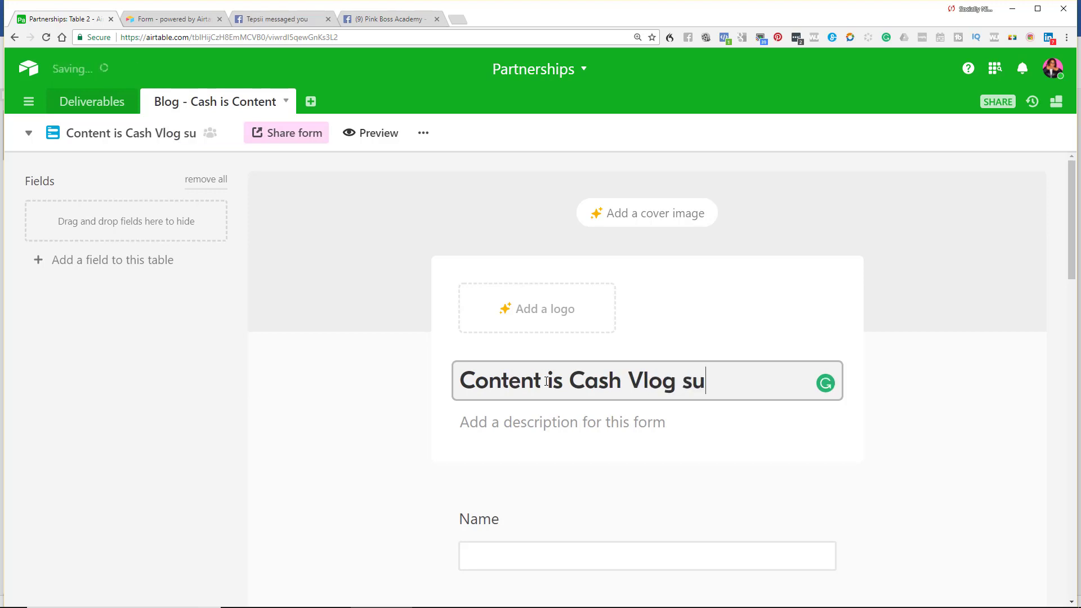
pyautogui.press('BackSpace')
pyautogui.press('BackSpace')
pyautogui.write('S')
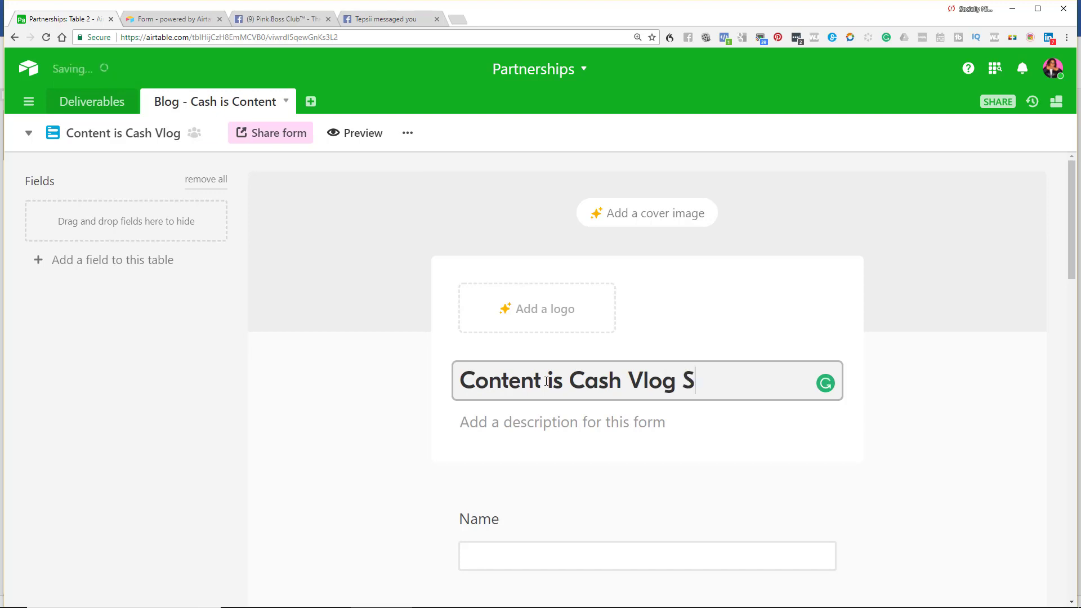
pyautogui.write('ub')
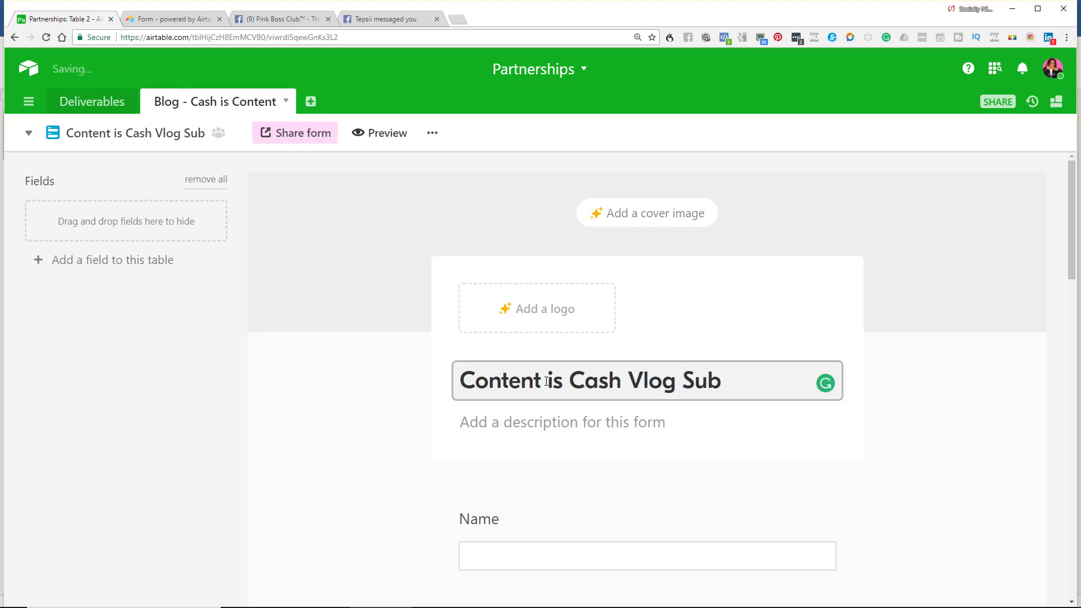
pyautogui.write('mittal Form')
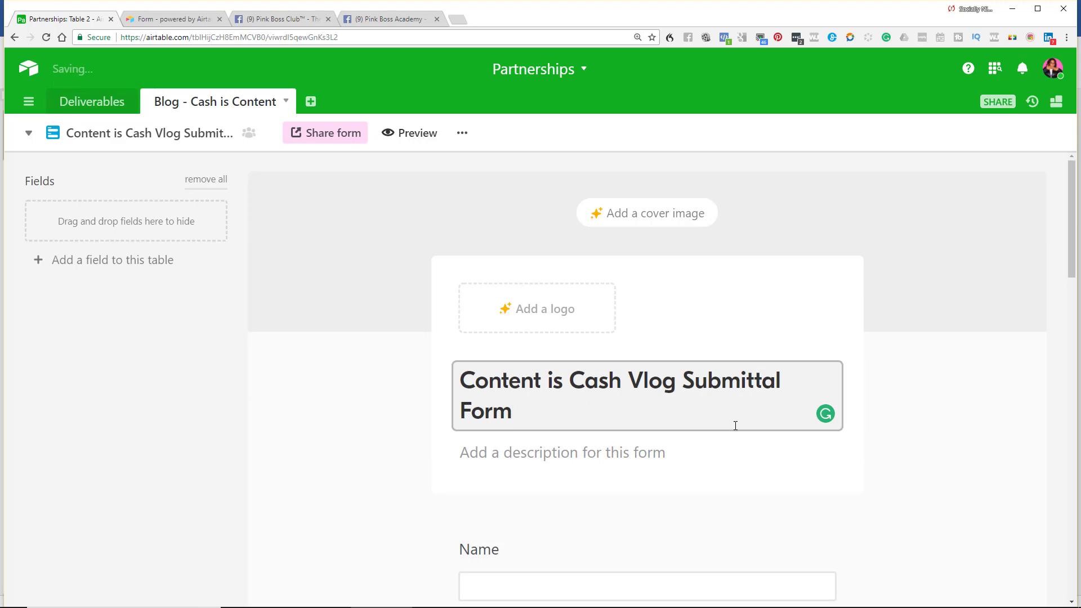
pyautogui.click(939, 468)
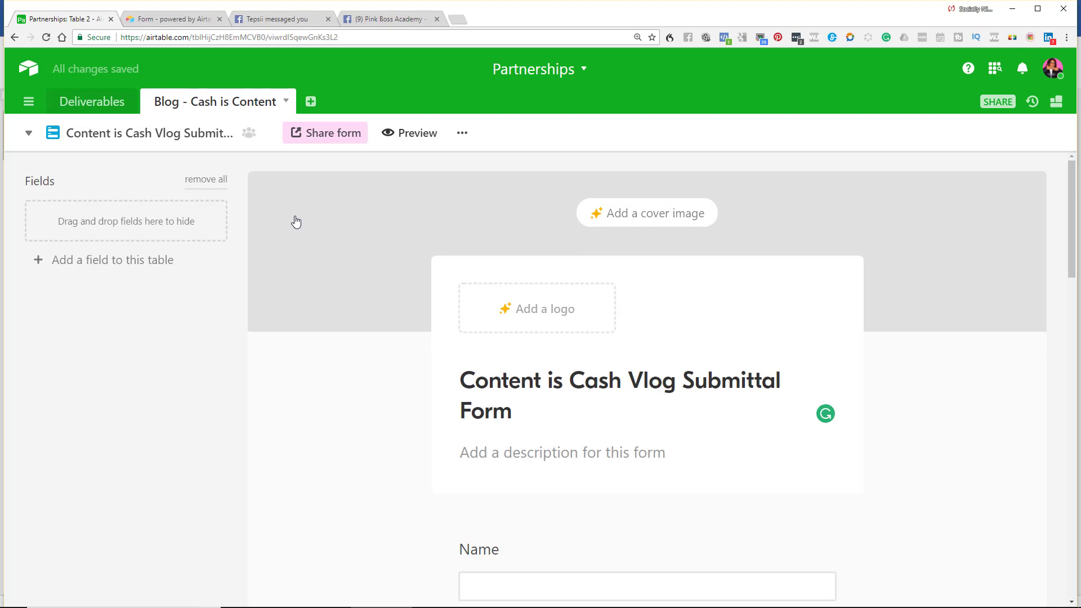
# - Edit the end of the form view's name and confirm the new name
pyautogui.scroll(-5, 644, 261)
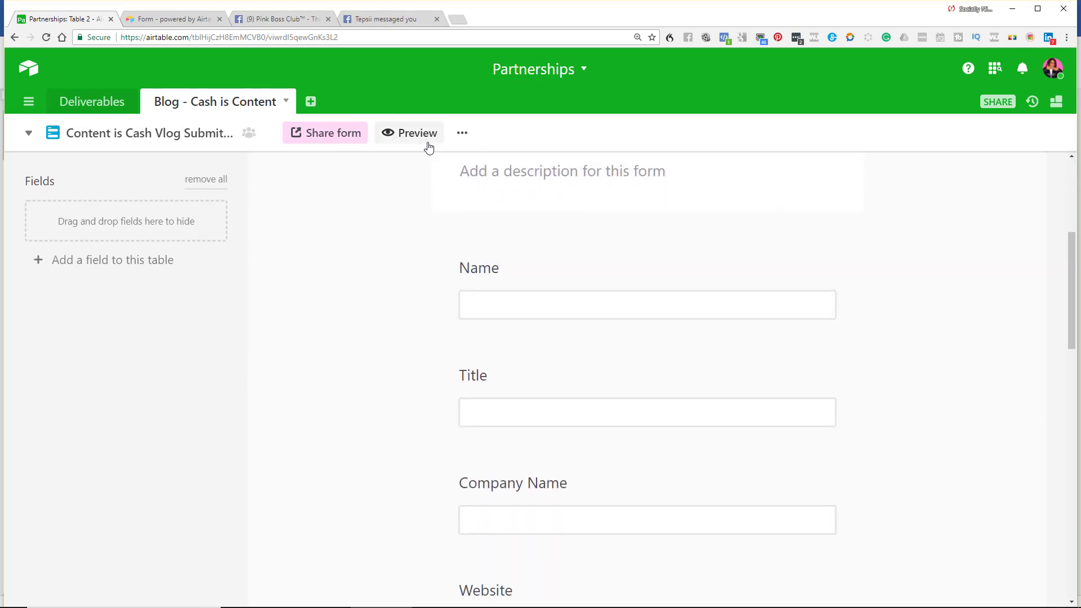
pyautogui.click(473, 137)
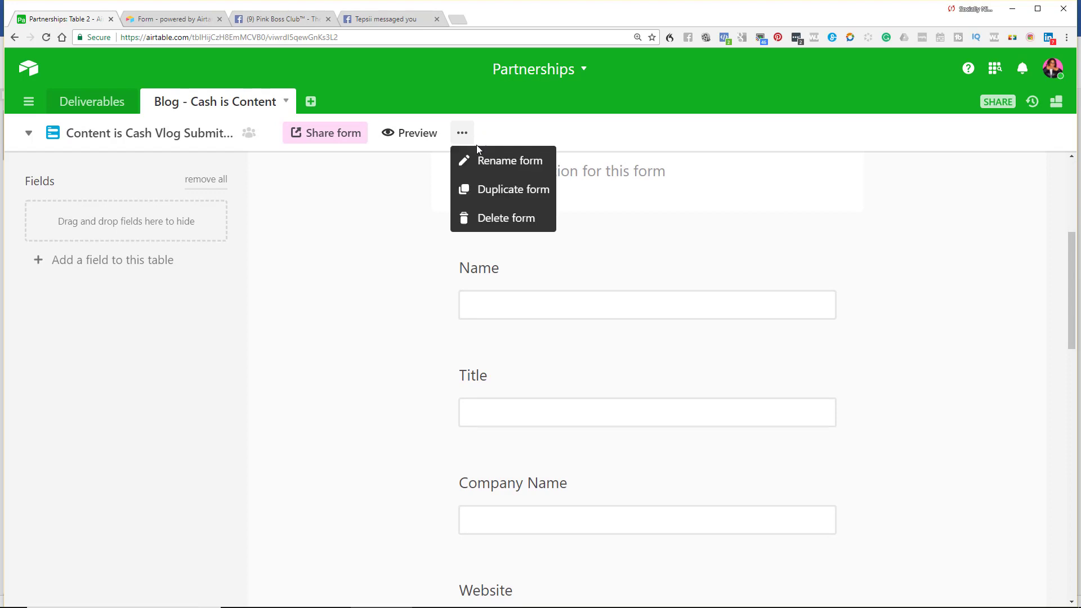
pyautogui.click(482, 162)
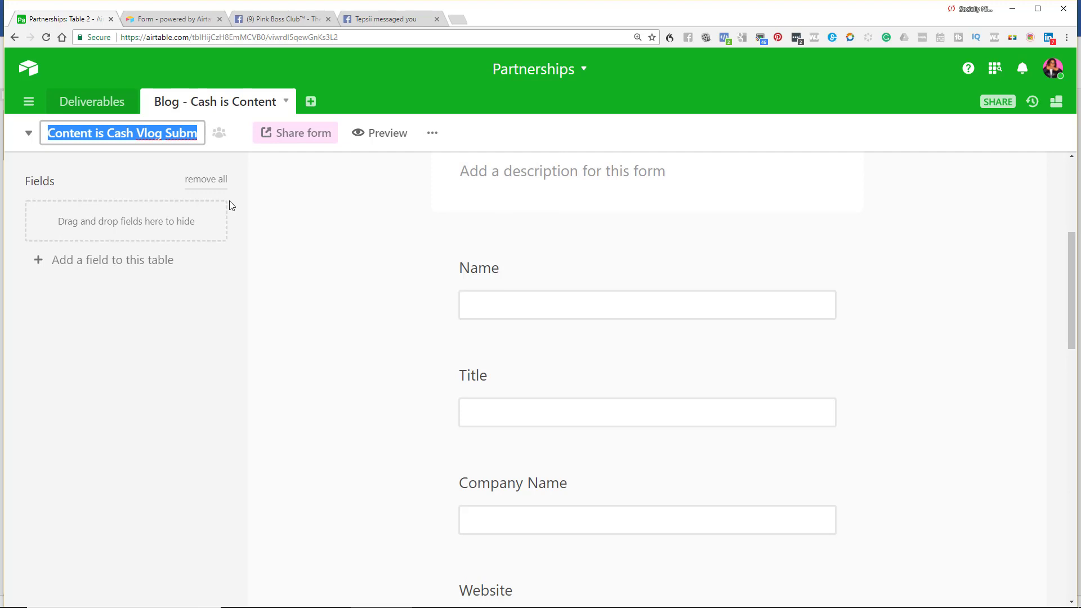
pyautogui.moveTo(169, 133); pyautogui.dragTo(217, 137)
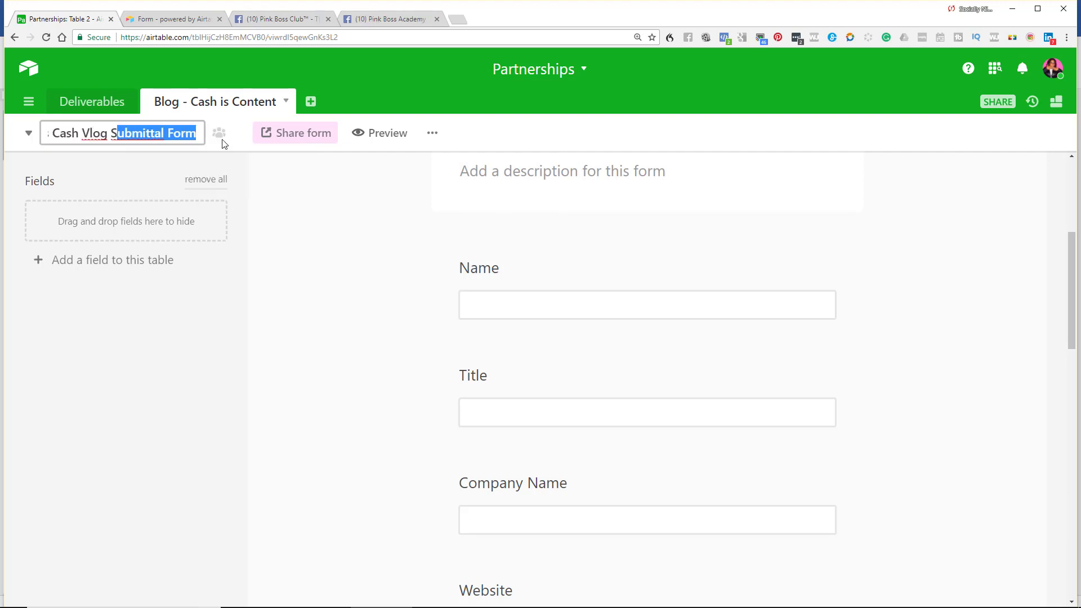
pyautogui.press('Return')
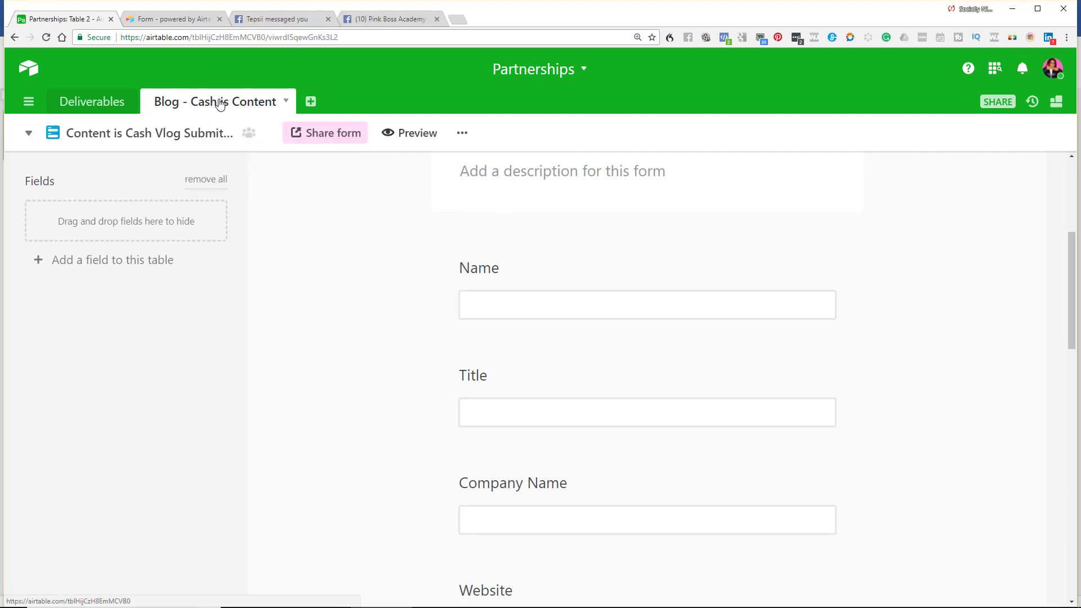
# - Rename the Blog table from 'Blog - Cash is Content' to 'Blog - Content is Cash'
pyautogui.click(217, 103)
pyautogui.click(222, 128)
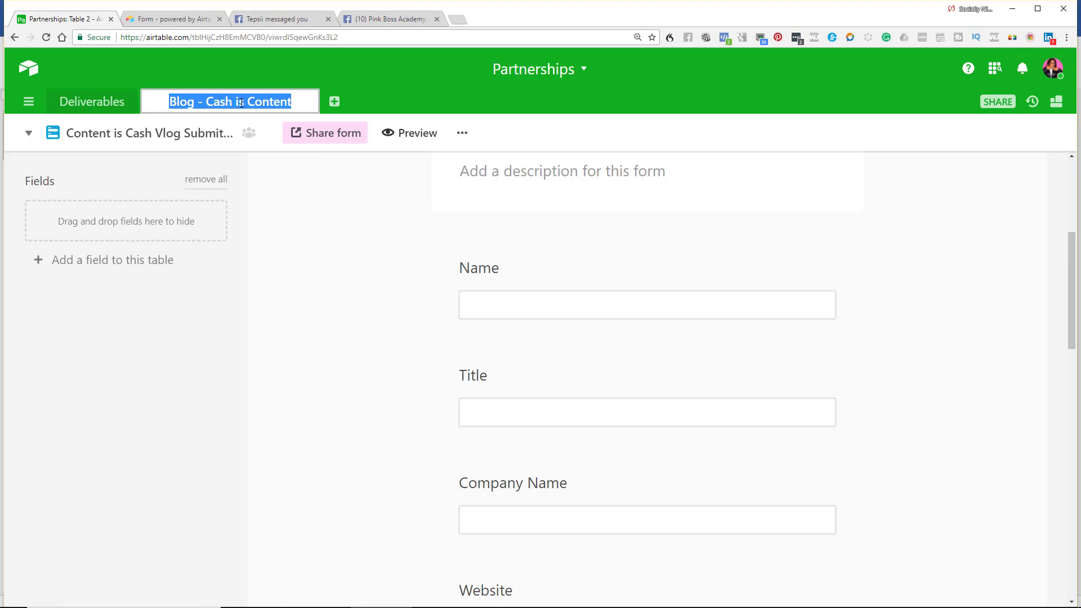
pyautogui.click(241, 103)
pyautogui.moveTo(246, 103); pyautogui.dragTo(205, 101)
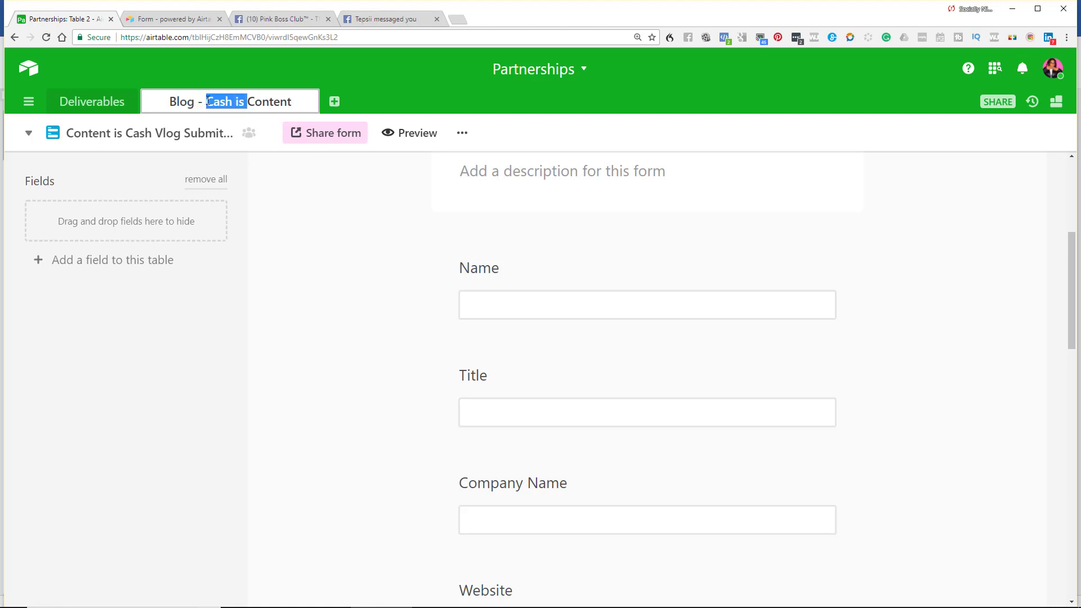
pyautogui.press('BackSpace')
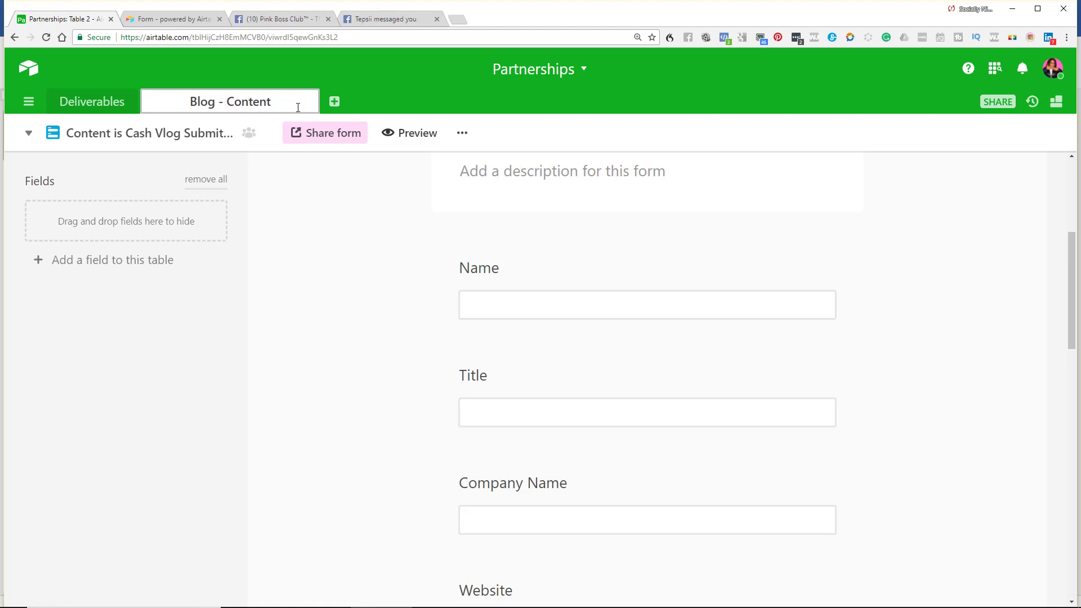
pyautogui.write('is Cas')
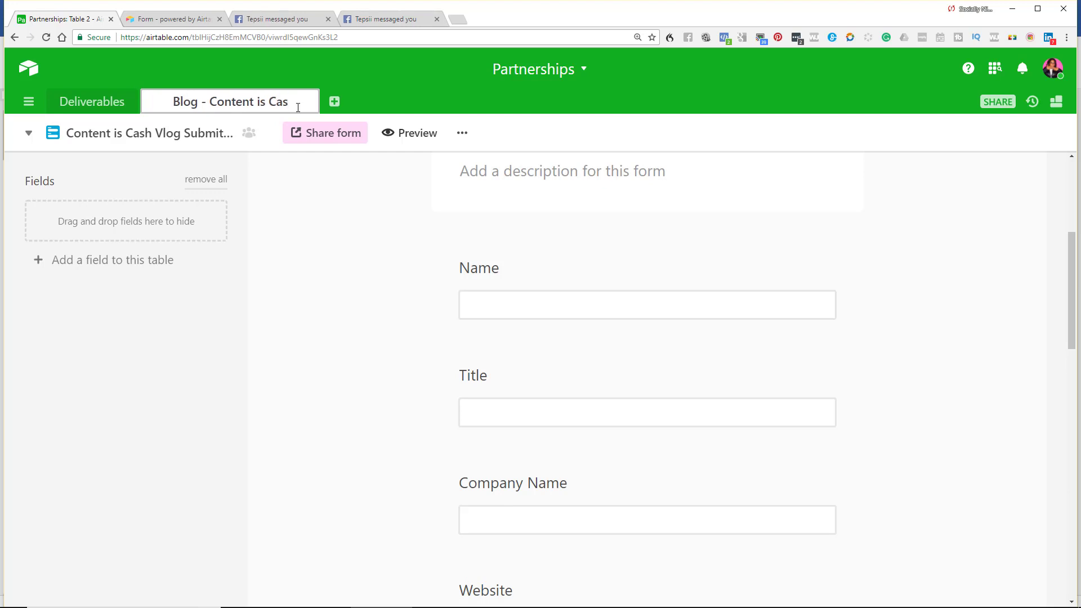
pyautogui.write('h')
pyautogui.press('Return')
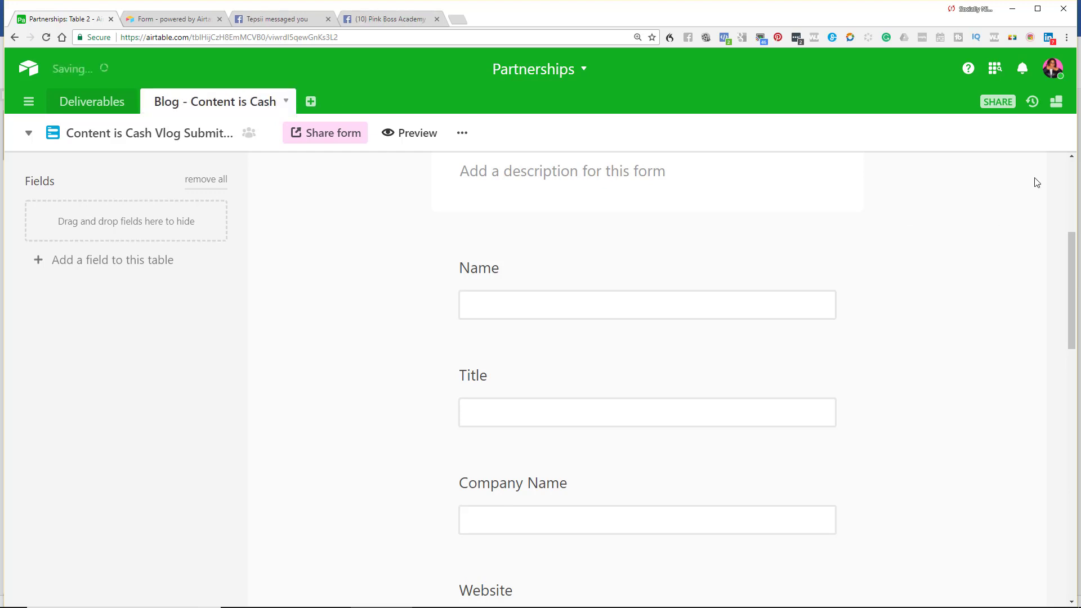
# - Review the Partnerships base's invite-by-link and invite-by-email options, down to Shared view links
pyautogui.click(998, 102)
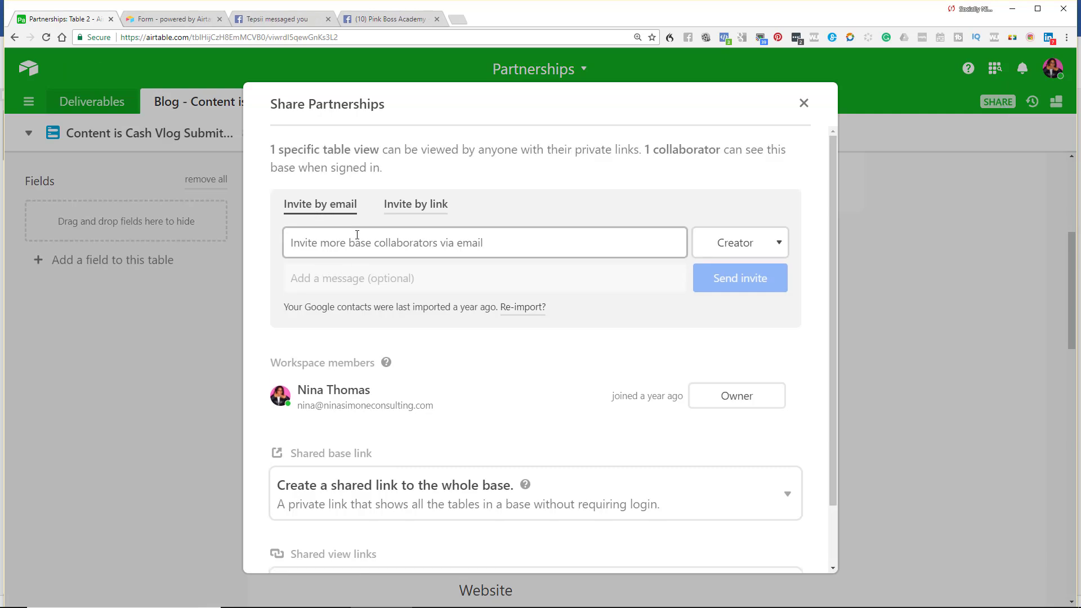
pyautogui.click(401, 208)
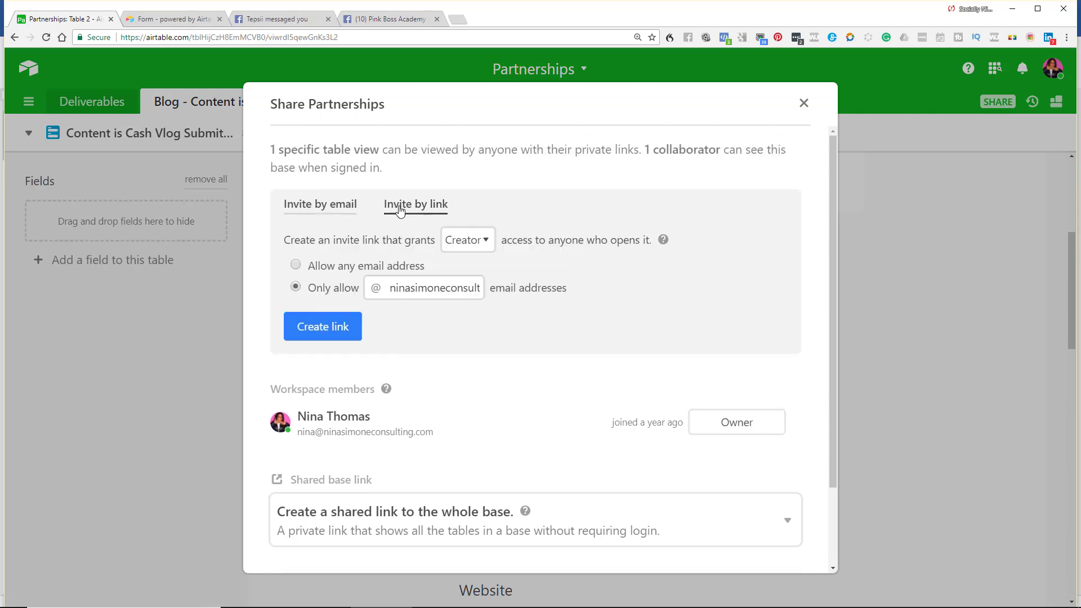
pyautogui.click(329, 211)
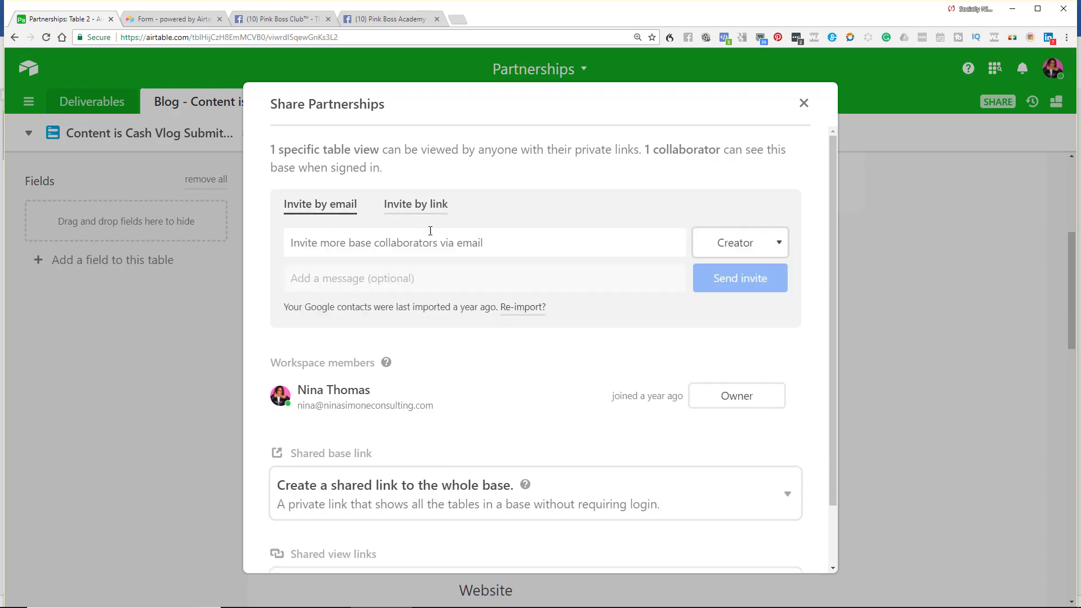
pyautogui.scroll(-2, 449, 294)
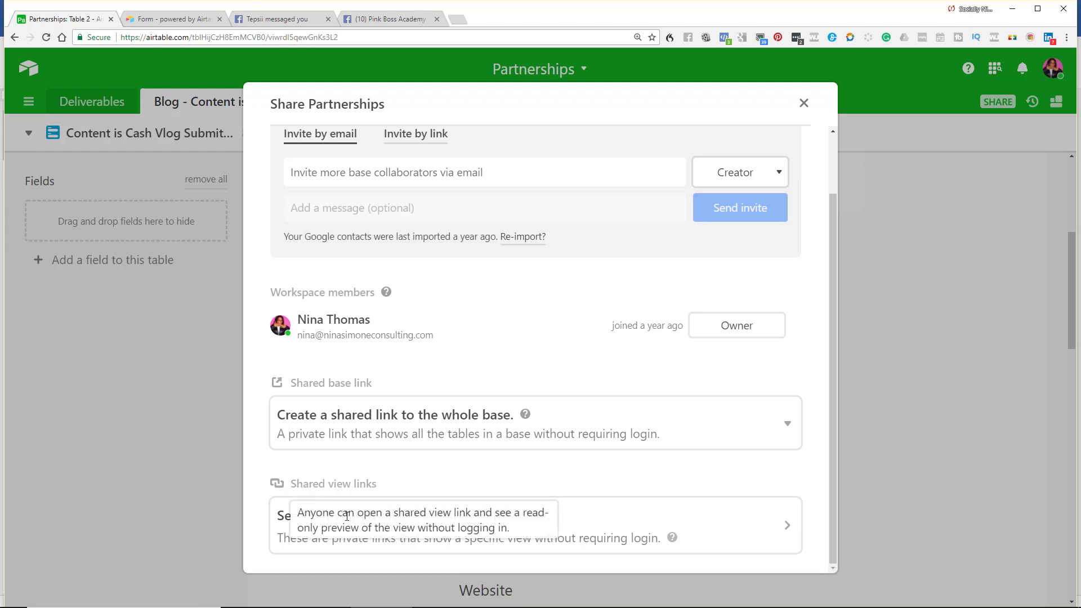
# - List the shared view links and select the Content is Cash Vlog form's private URL for copying
pyautogui.click(448, 539)
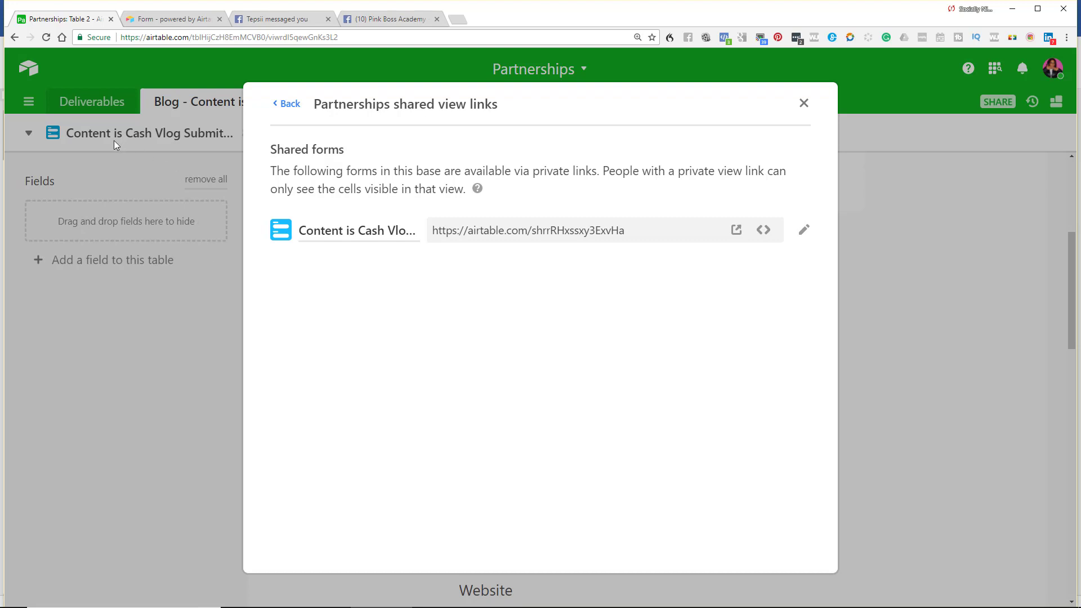
pyautogui.moveTo(340, 107); pyautogui.dragTo(415, 109)
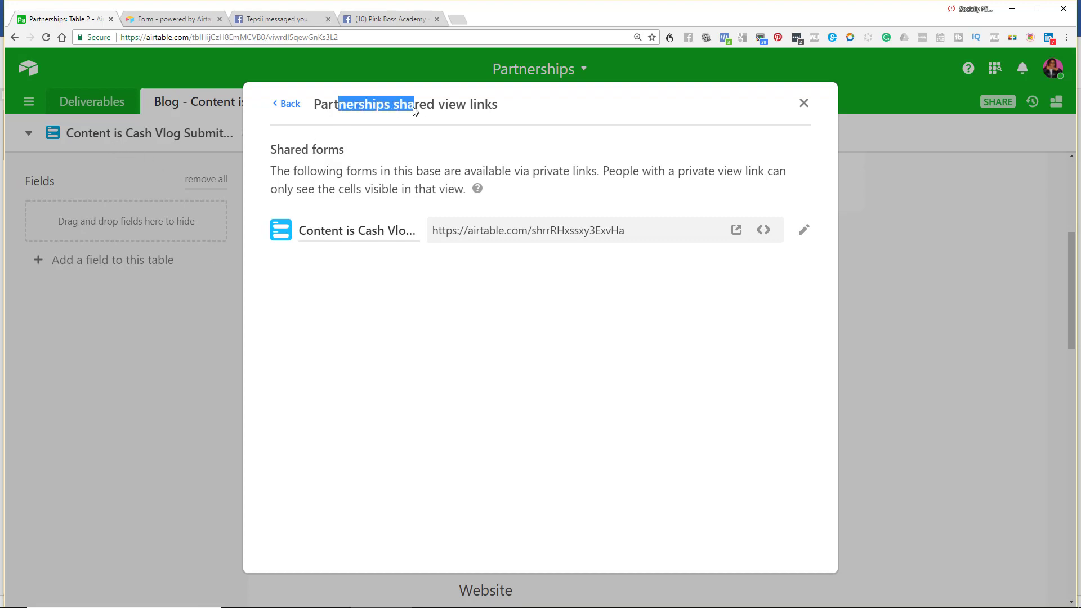
pyautogui.click(592, 120)
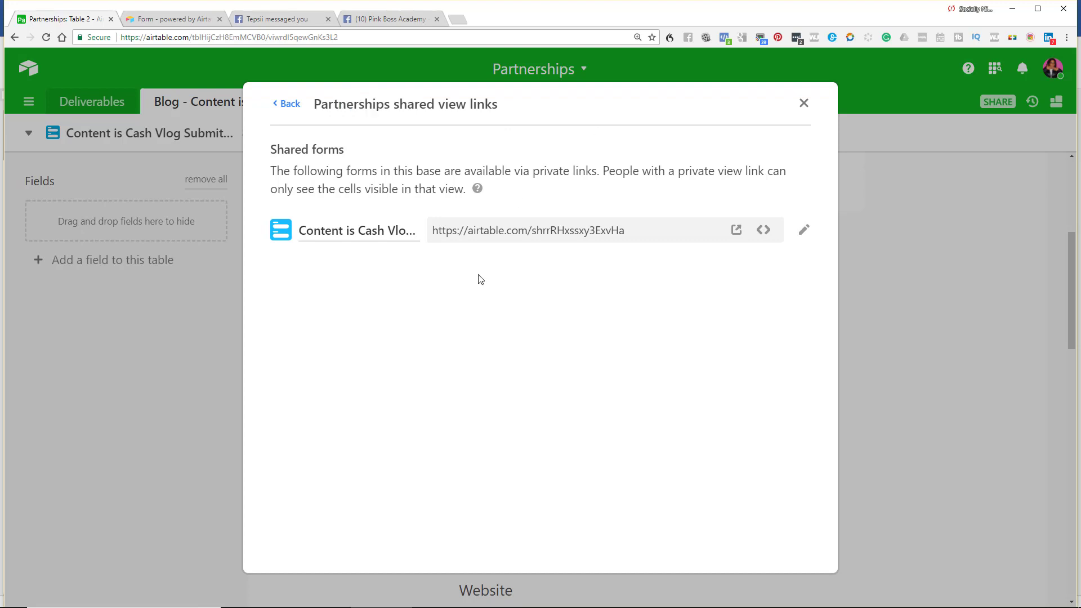
pyautogui.click(431, 230)
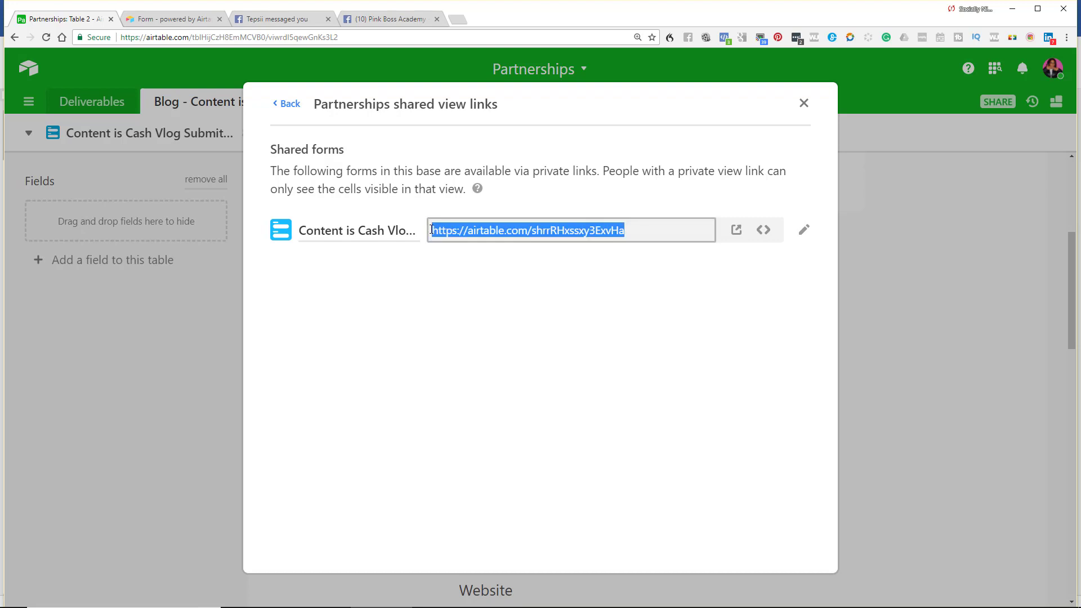
pyautogui.rightClick(500, 235)
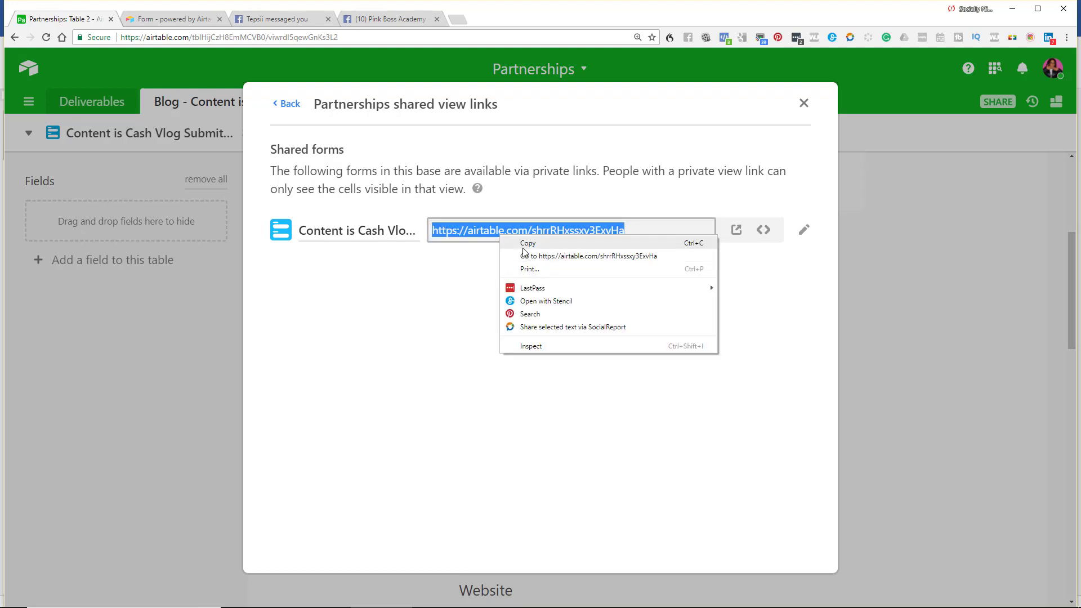
# - Copy the form's share URL, then load the Pink Boss Academy site in this tab
pyautogui.click(523, 247)
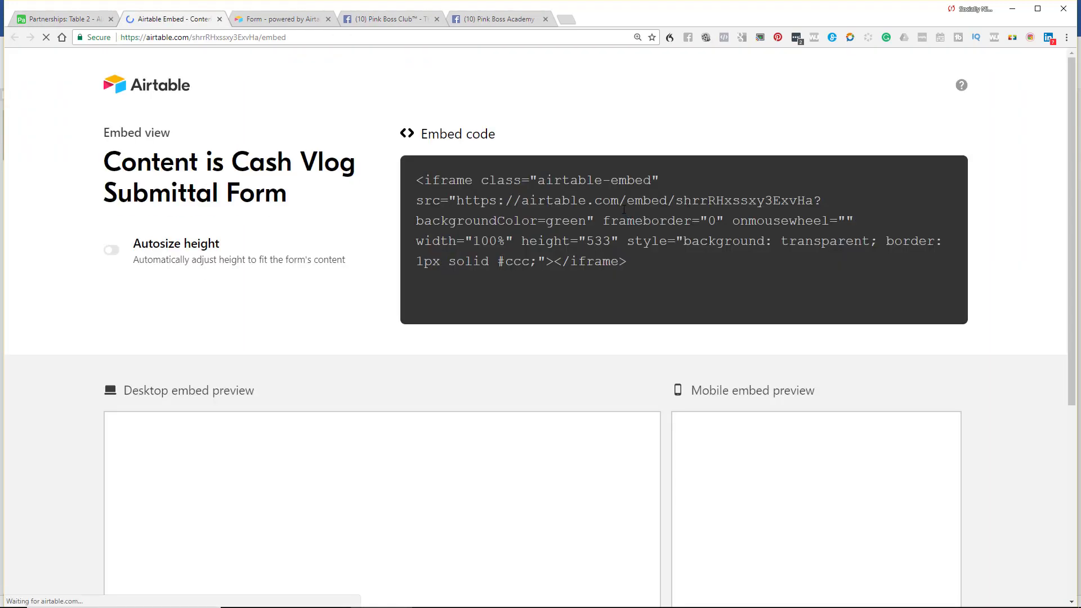
pyautogui.click(348, 34)
pyautogui.write('pi')
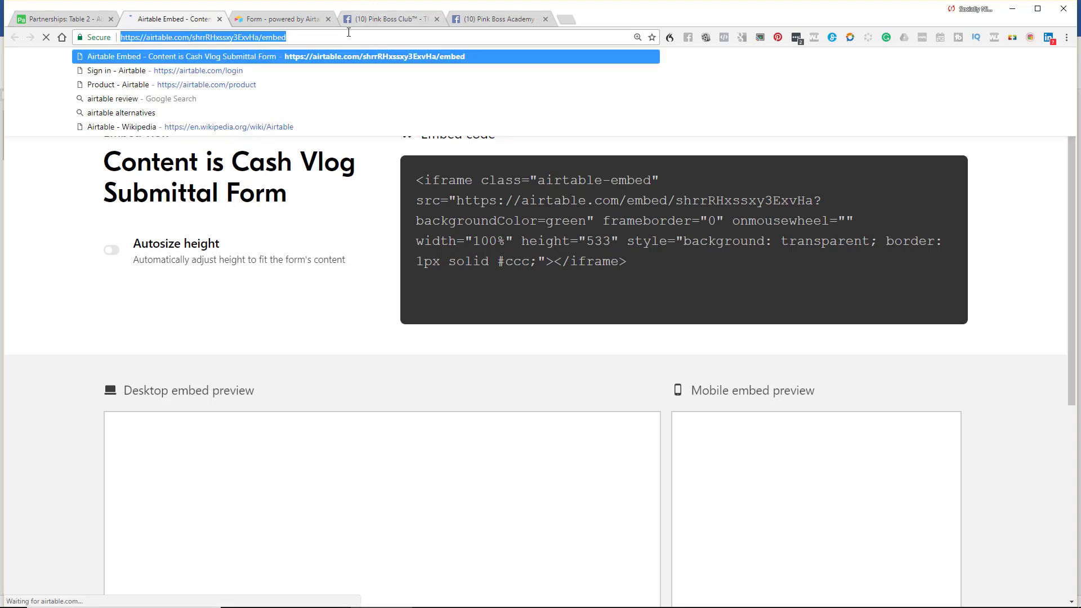
pyautogui.write('n')
pyautogui.press('Return')
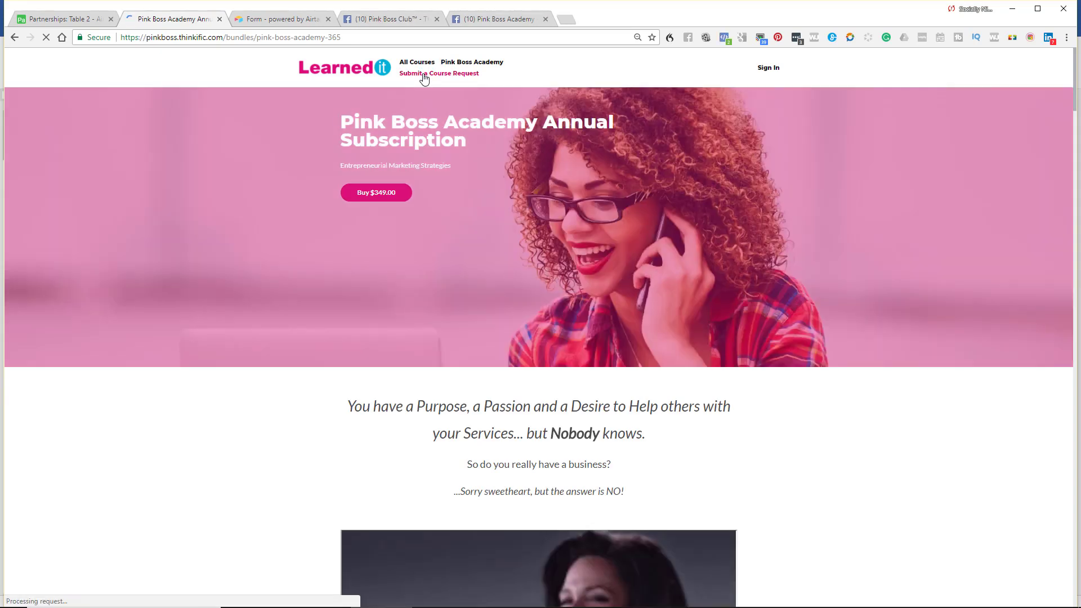
# - Show the Submit a Course Request page and scroll through its embedded Course or Lesson Request form
pyautogui.click(424, 79)
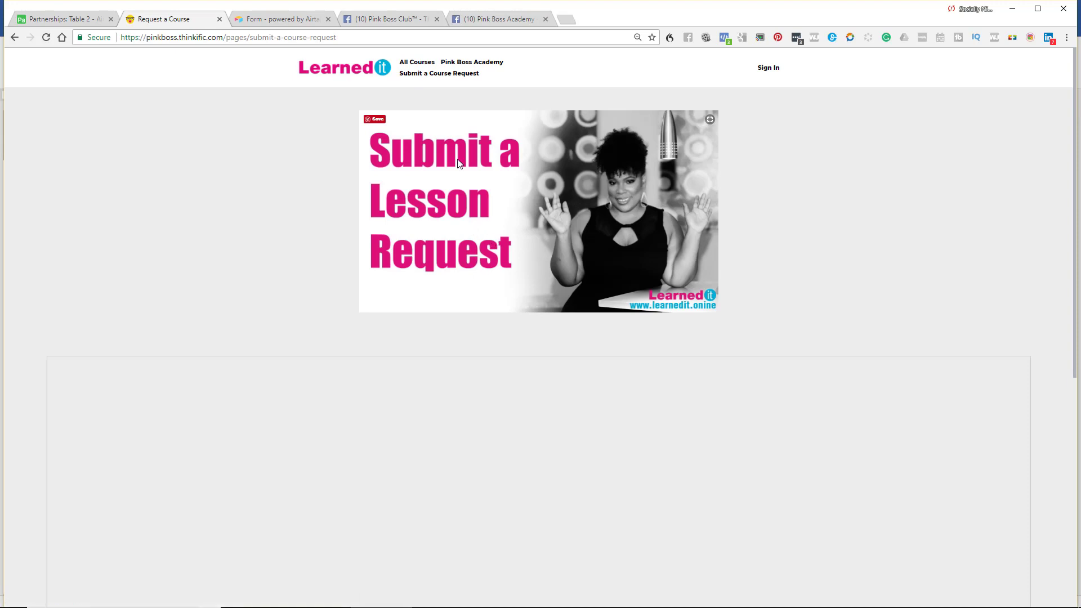
pyautogui.scroll(-4, 458, 163)
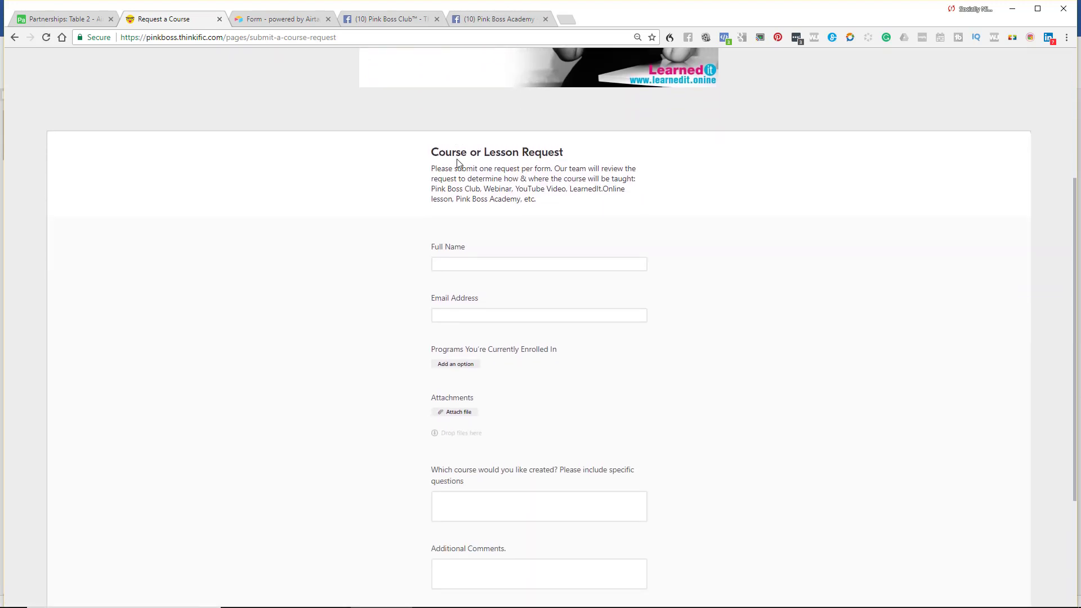
pyautogui.scroll(-1, 457, 163)
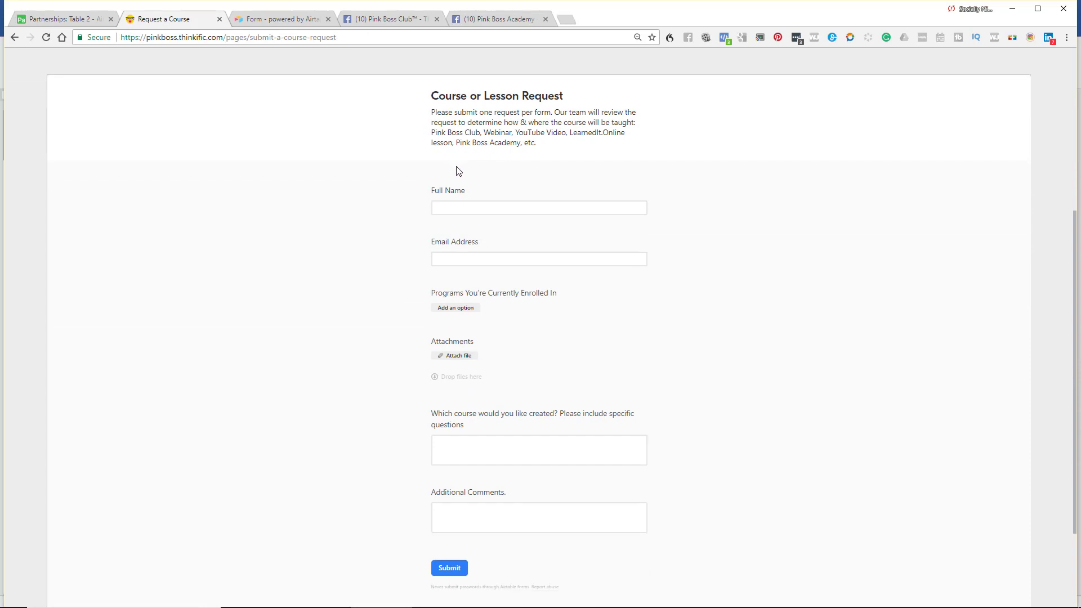
pyautogui.scroll(-2, 457, 172)
pyautogui.scroll(4, 457, 170)
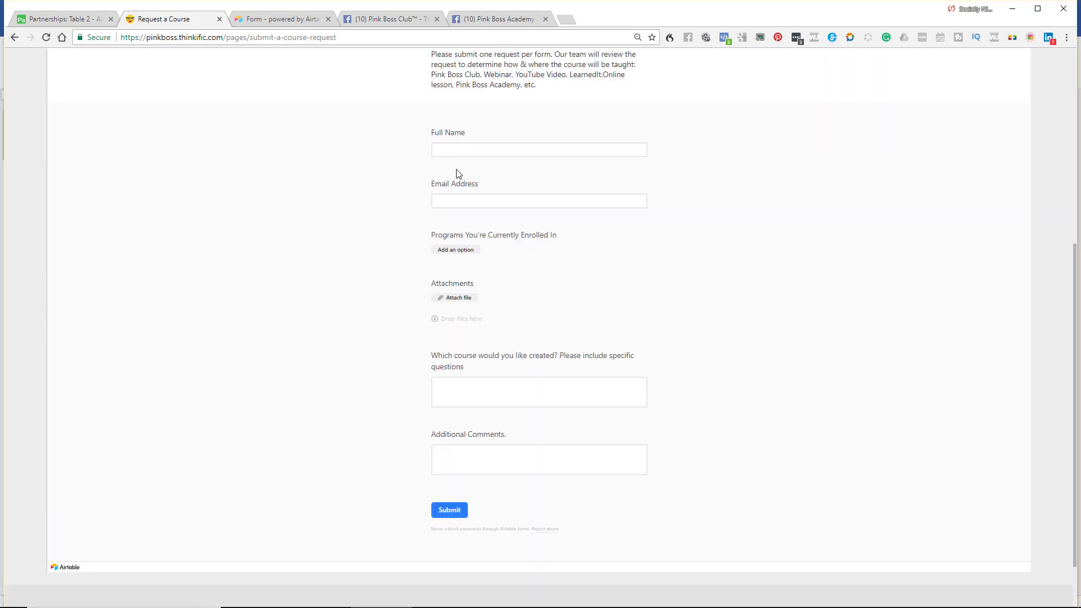
pyautogui.scroll(3, 457, 170)
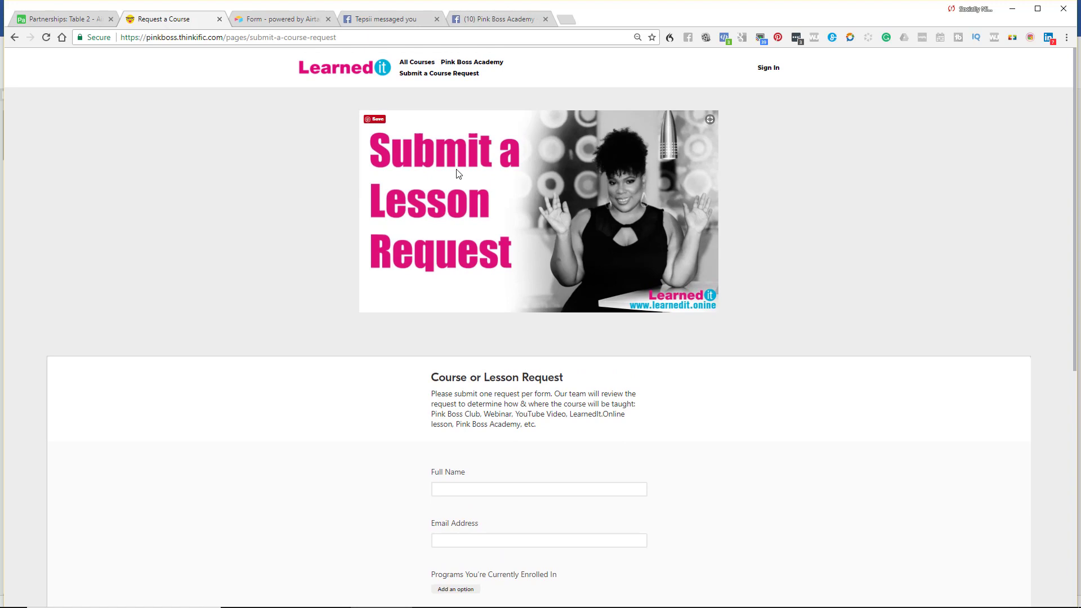
# - Switch back to the Airtable Partnerships tab showing the Content is Cash Vlog form's shared link
pyautogui.click(61, 19)
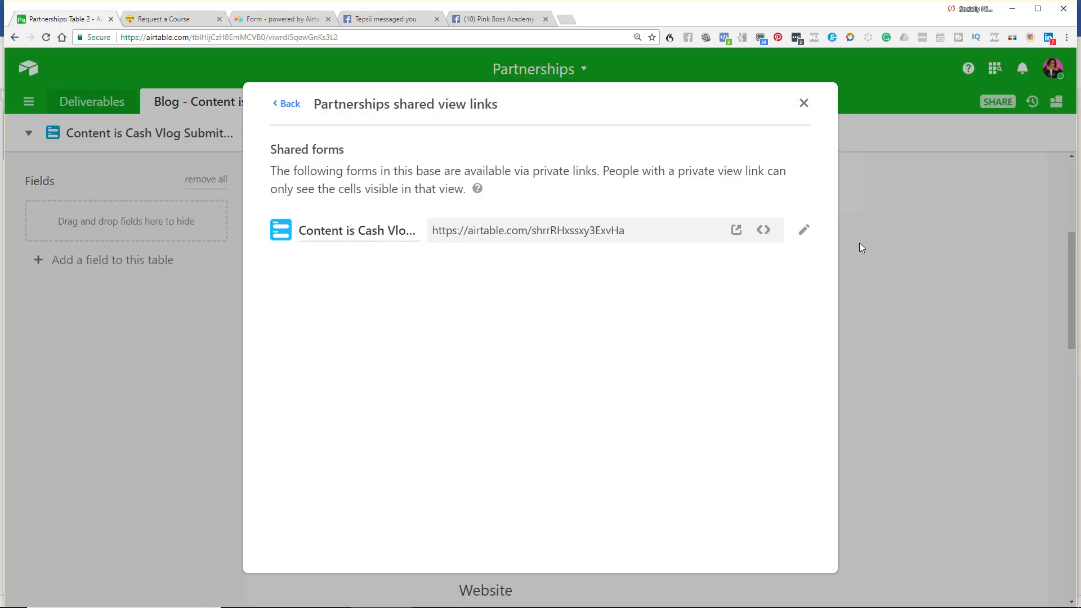